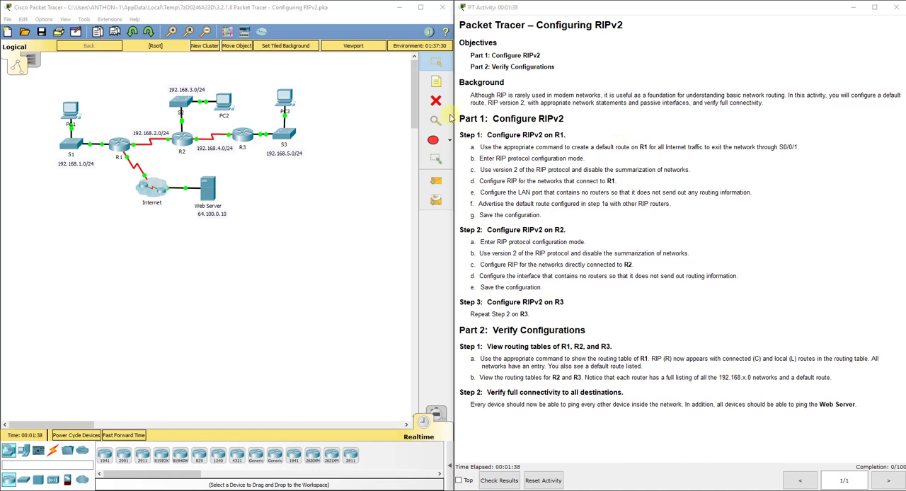
drag(471, 96, 601, 96)
click(609, 71)
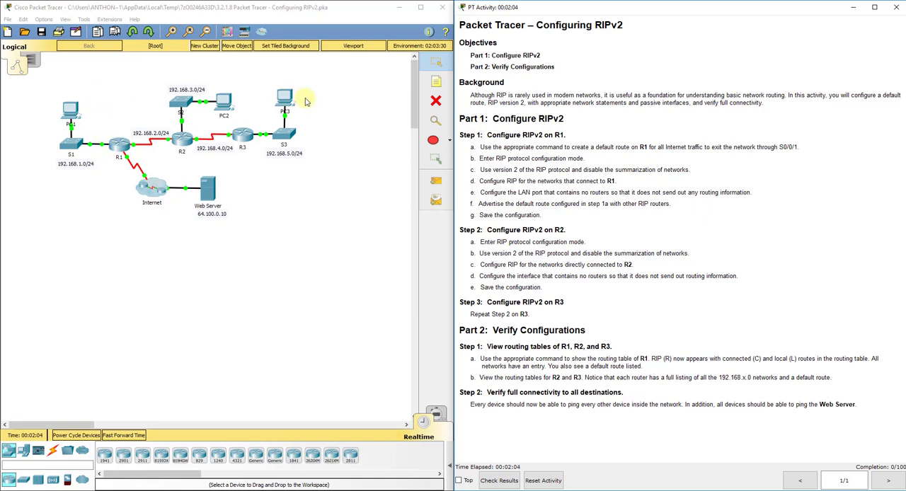
- Draw unfilled black-outlined rectangles around R1's 192.168.1.0/24 LAN, the 192.168.2.0/24 link and the Internet and Web Server connection
click(449, 141)
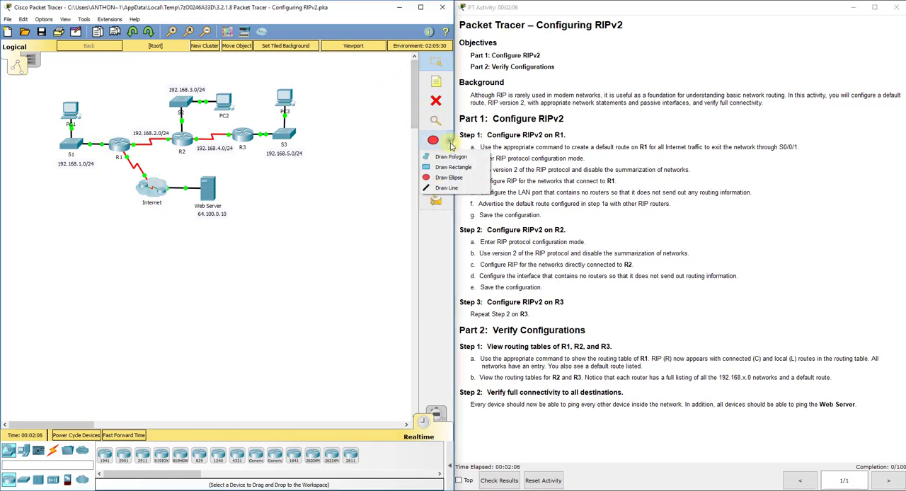
click(447, 168)
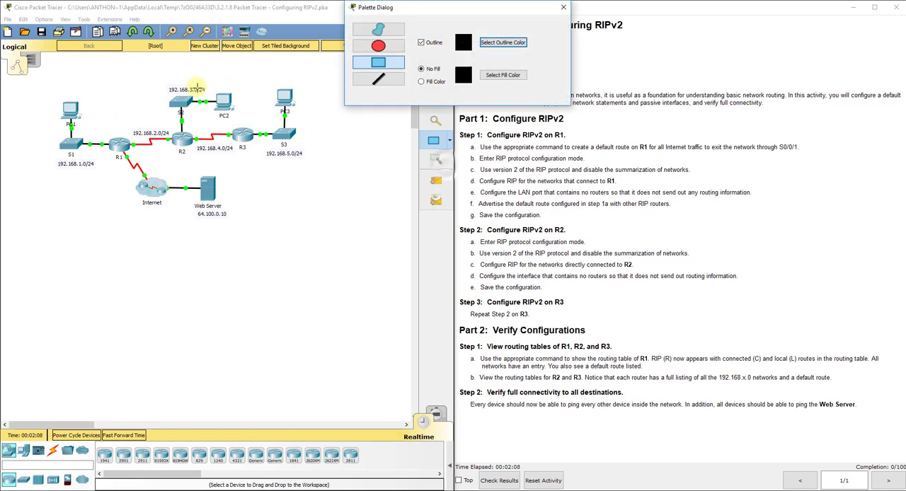
drag(108, 94, 39, 186)
drag(126, 120, 119, 212)
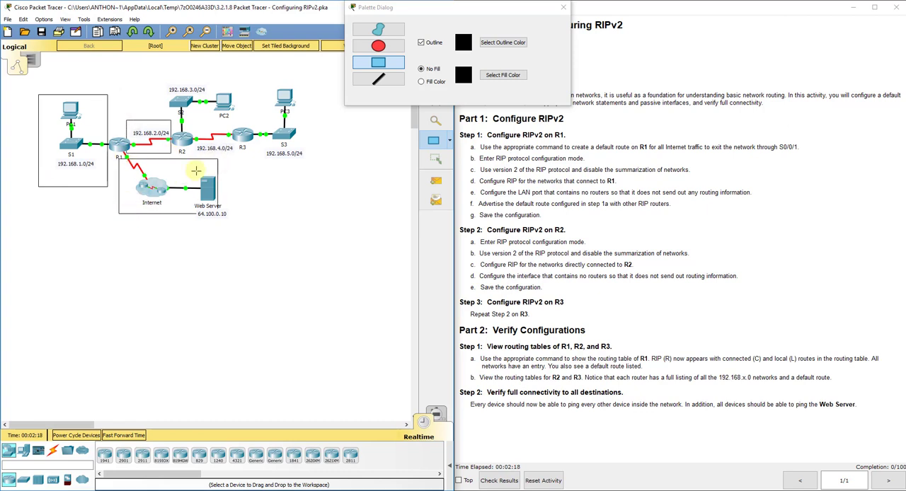
click(564, 7)
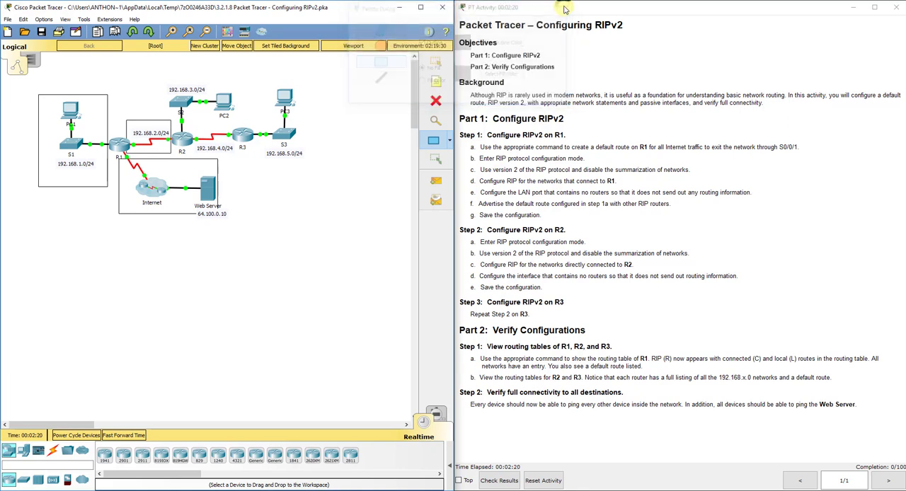
click(434, 62)
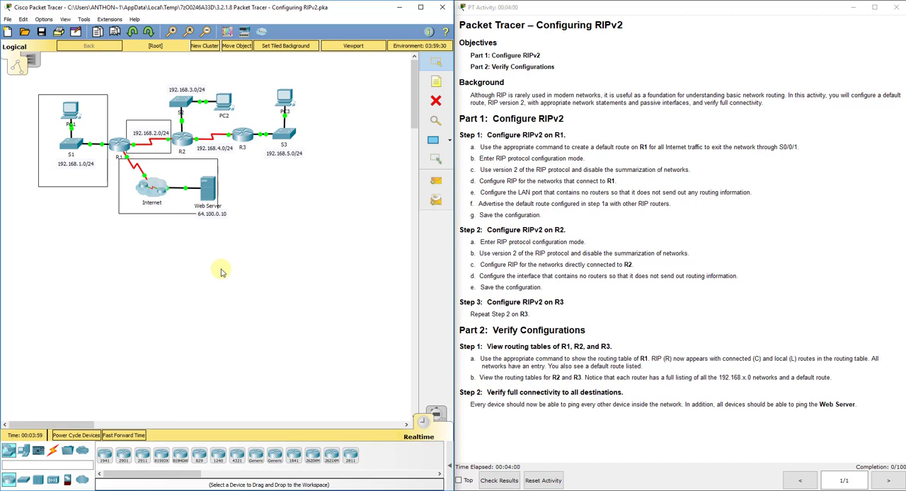
- Delete the three rectangles around R1's networks and return to the Select tool
click(436, 100)
click(213, 159)
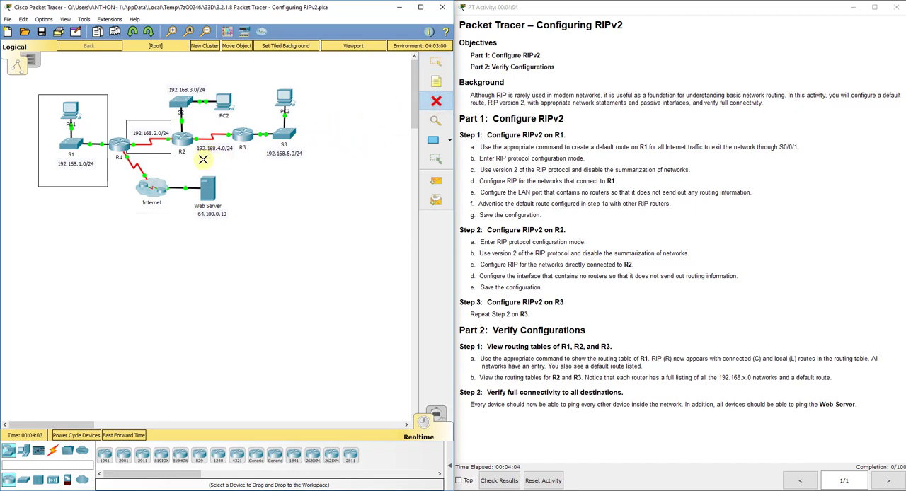
click(147, 122)
click(94, 94)
click(437, 62)
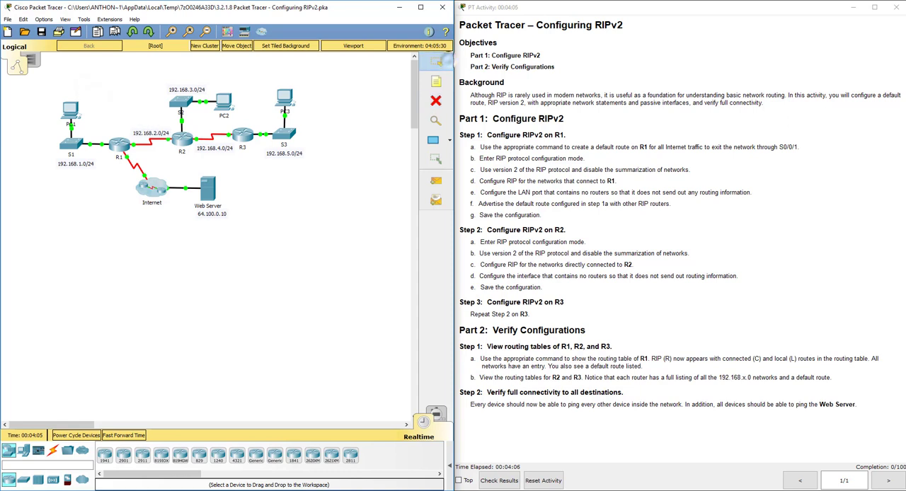
- View the image listing the administrative distances of popular routing protocols, and close it
drag(841, 181, 483, 135)
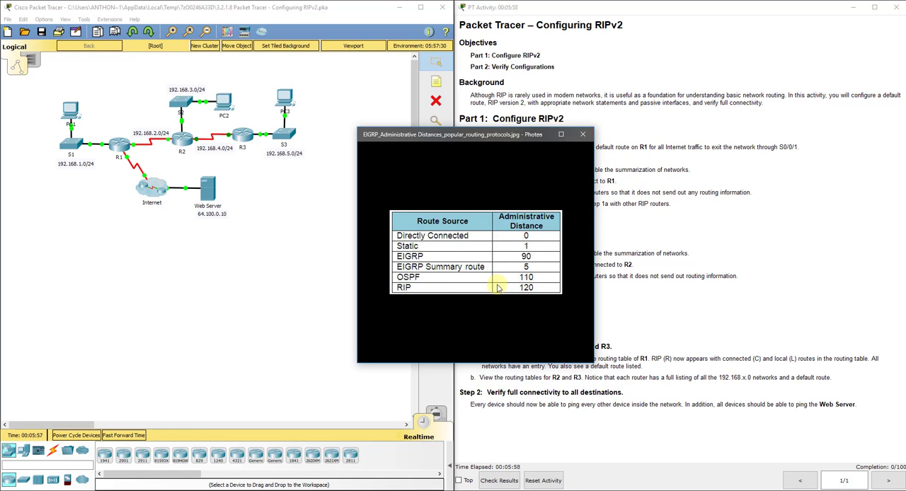
click(584, 136)
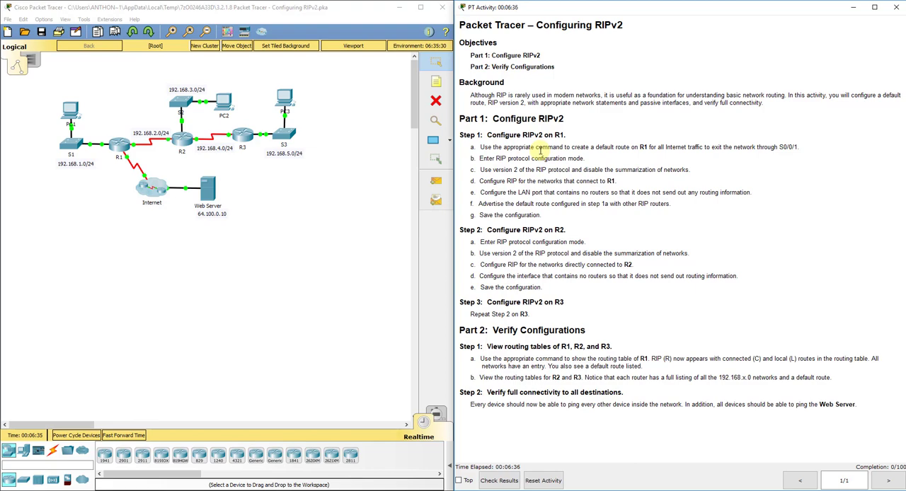
- Open router R1's command line and enter global configuration mode
click(121, 144)
drag(511, 163, 262, 95)
click(252, 107)
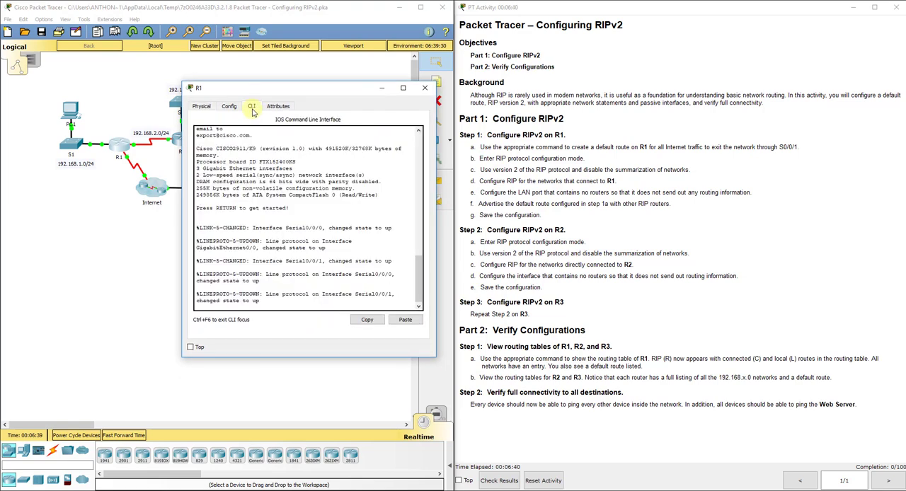
key(Return)
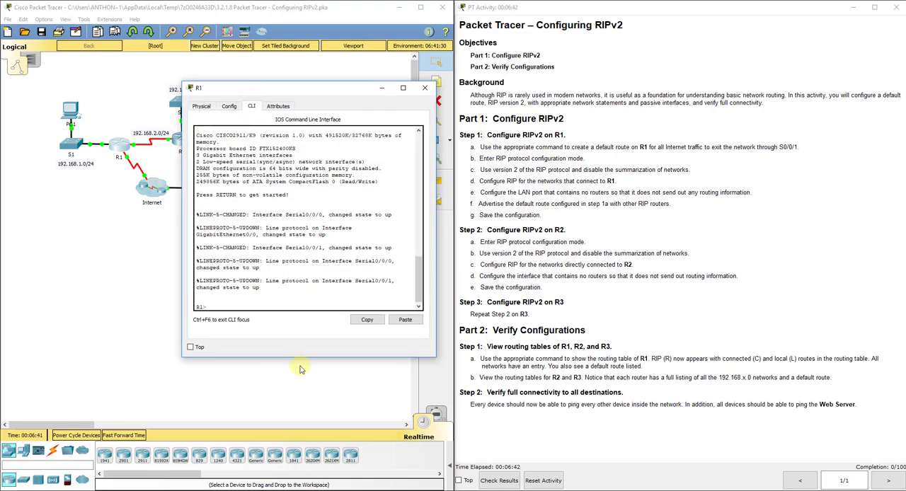
text(en)
key(Return)
text(config t)
key(Return)
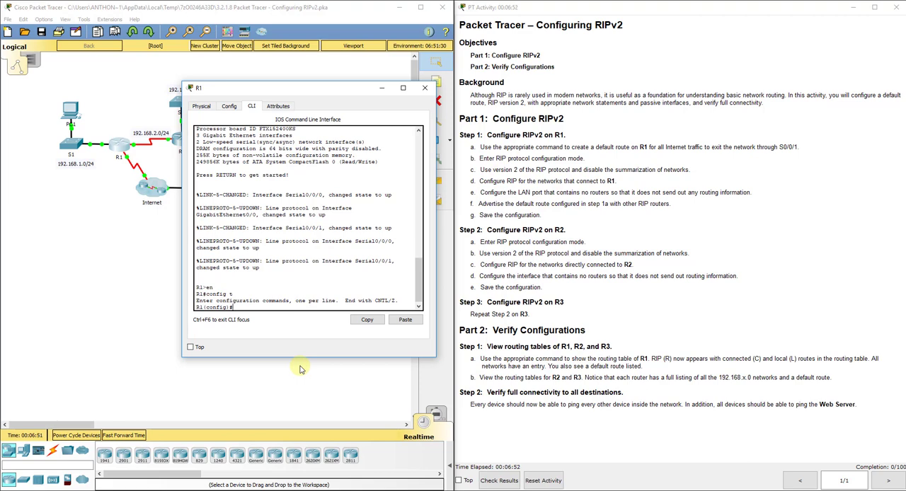
- Create a default route on R1 for all traffic through the exit interface s0/0/1
drag(279, 88, 349, 80)
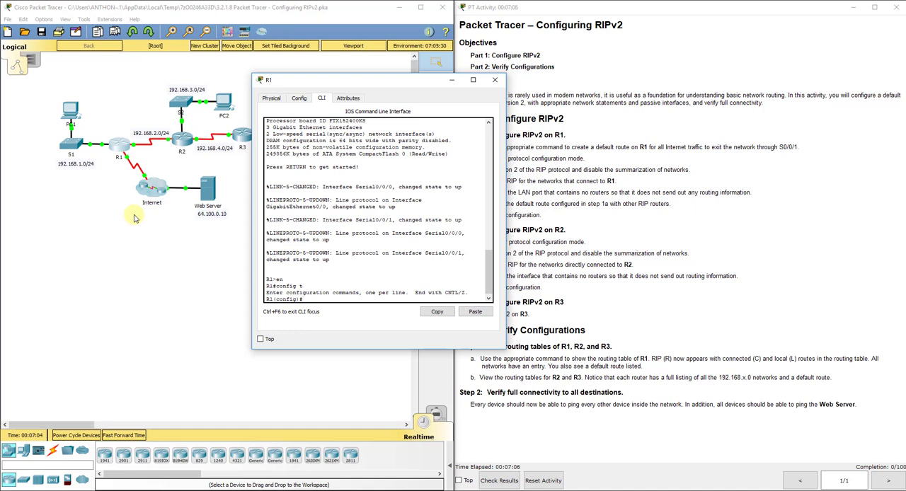
text(oute 0.0.0.0 0.0.0.0)
text(s0/0/1)
key(Return)
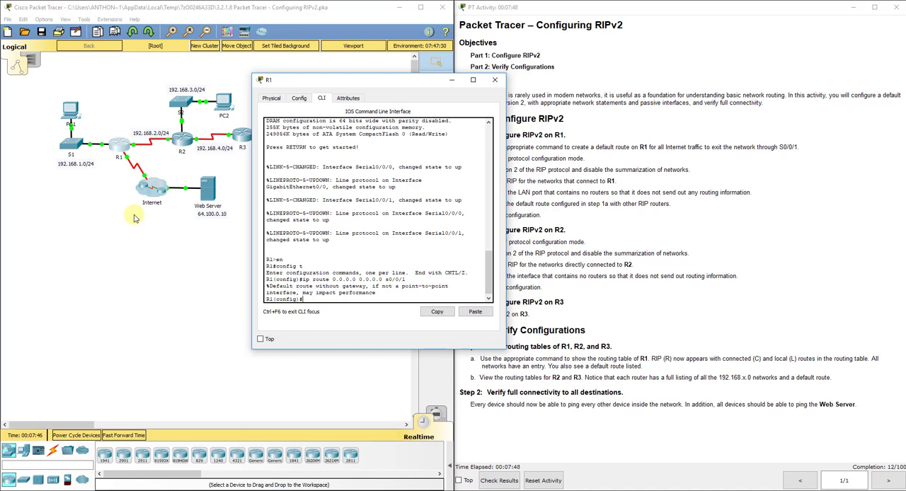
- Enter RIP configuration mode on R1
click(80, 178)
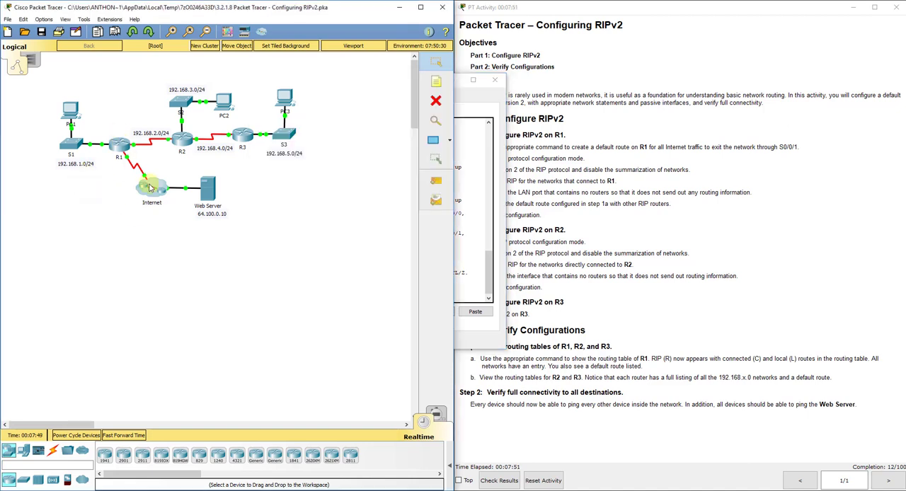
click(470, 98)
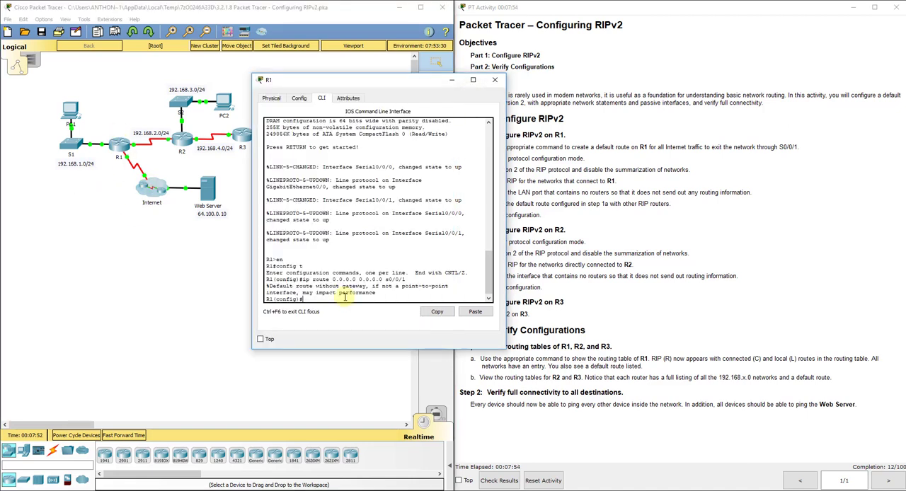
drag(365, 85, 299, 52)
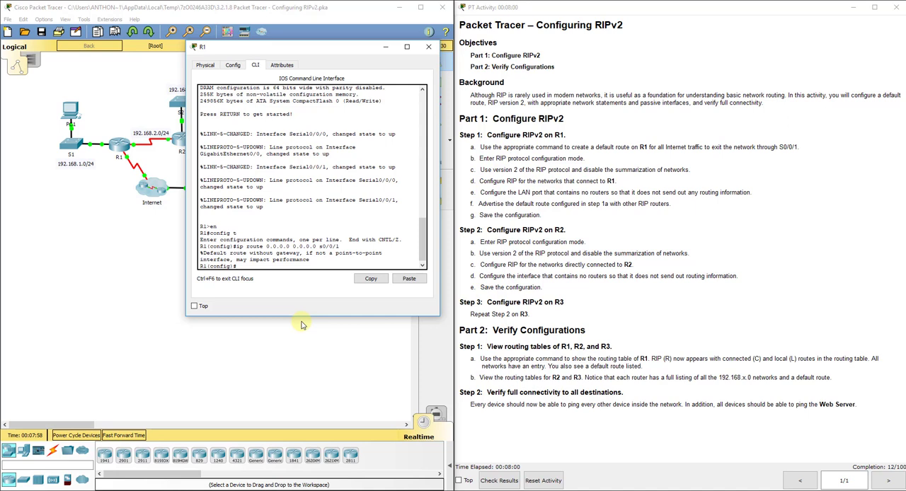
text(router rip)
key(Return)
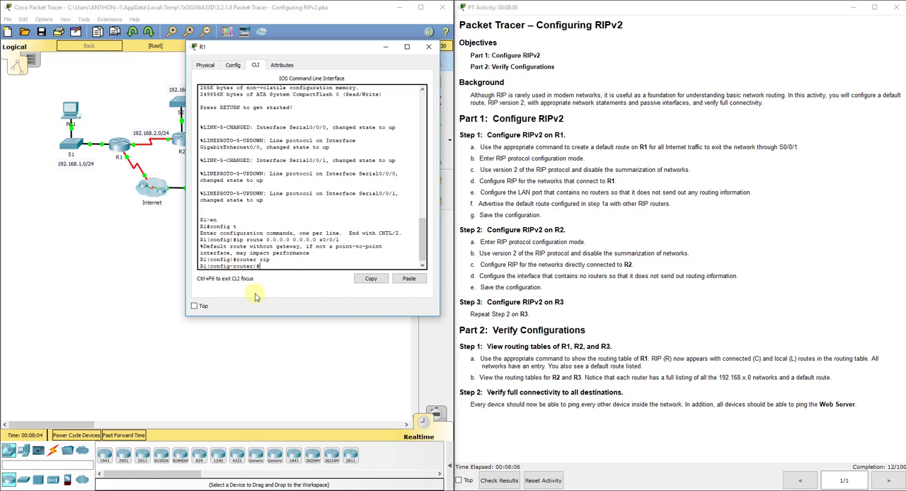
- Set RIP on R1 to version 2 and disable automatic route summarization
text(version 2)
key(Return)
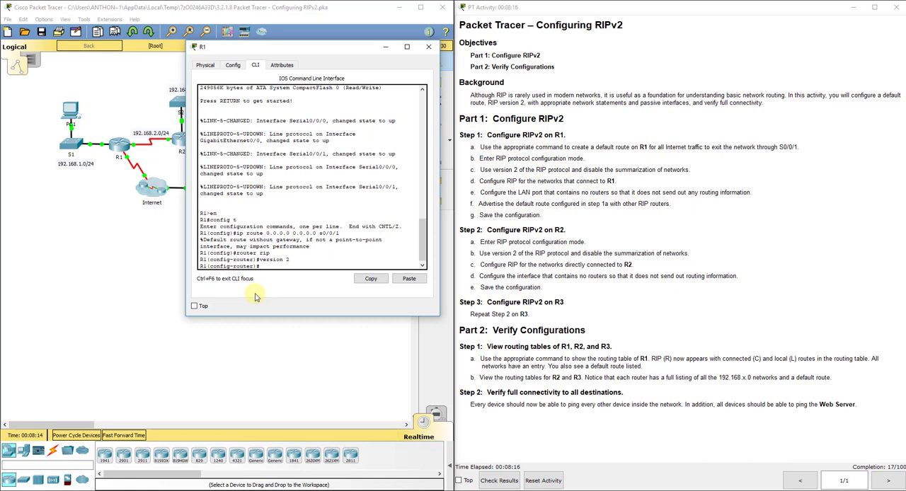
text(no auto-summary)
key(Return)
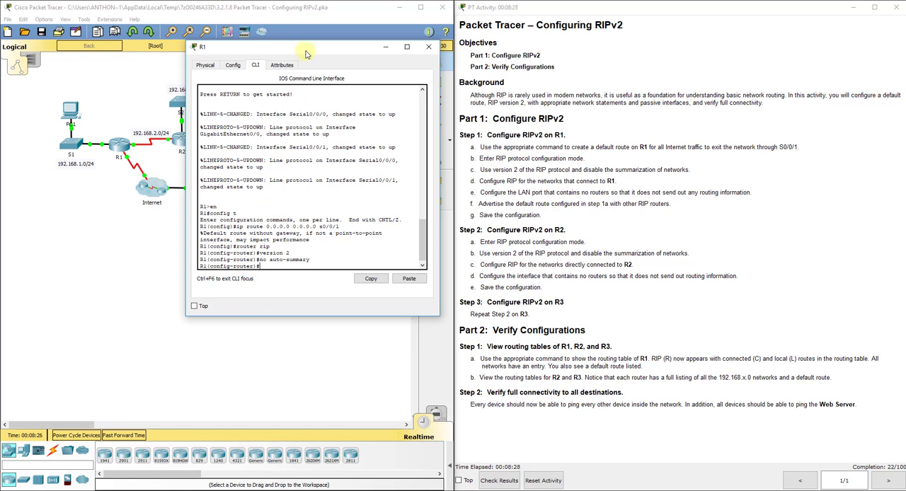
- Add networks 192.168.1.0 and 192.168.2.0 to RIP on R1
drag(306, 52, 319, 49)
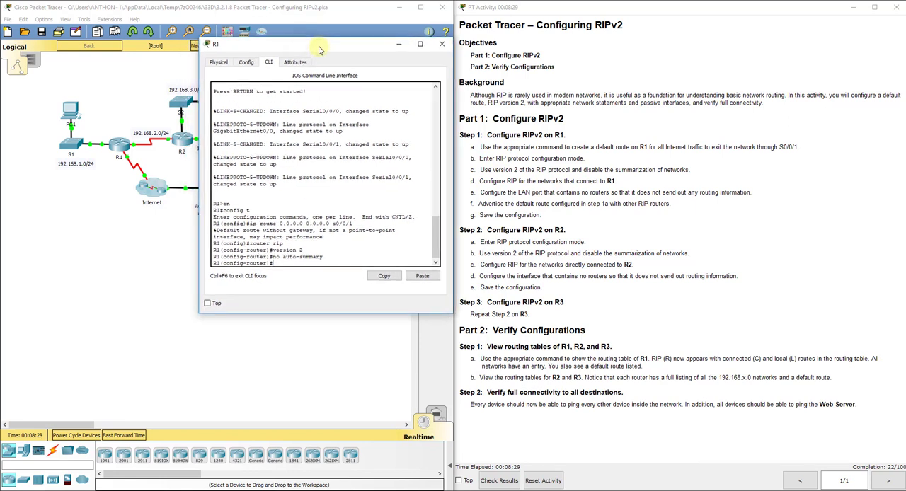
click(555, 221)
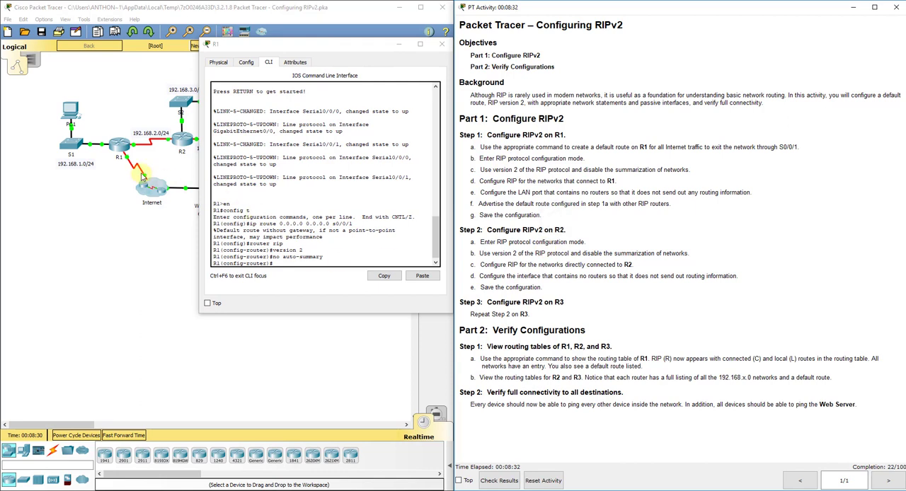
click(275, 260)
text(network)
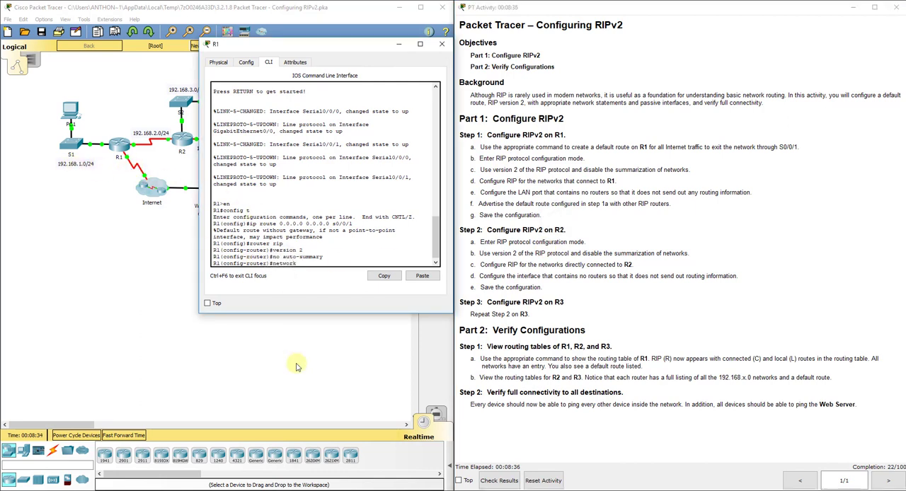
text( 192.168.1.0)
key(Return)
text(network)
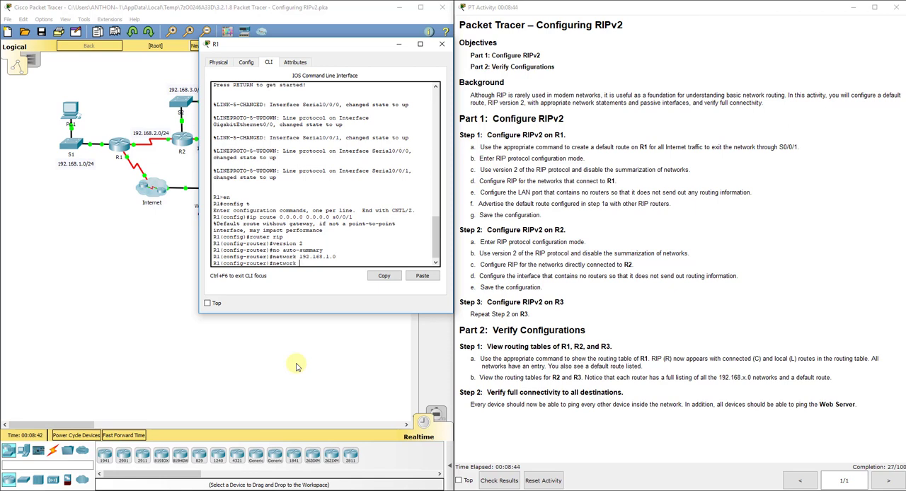
text( 192.168.2.0)
key(Return)
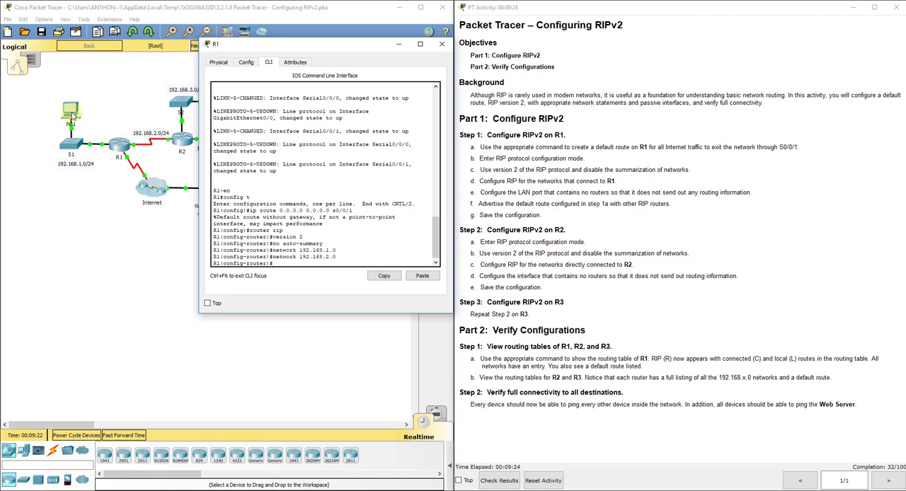
- Identify R1's LAN port in the topology and make g0/0 a passive interface in RIP
click(103, 190)
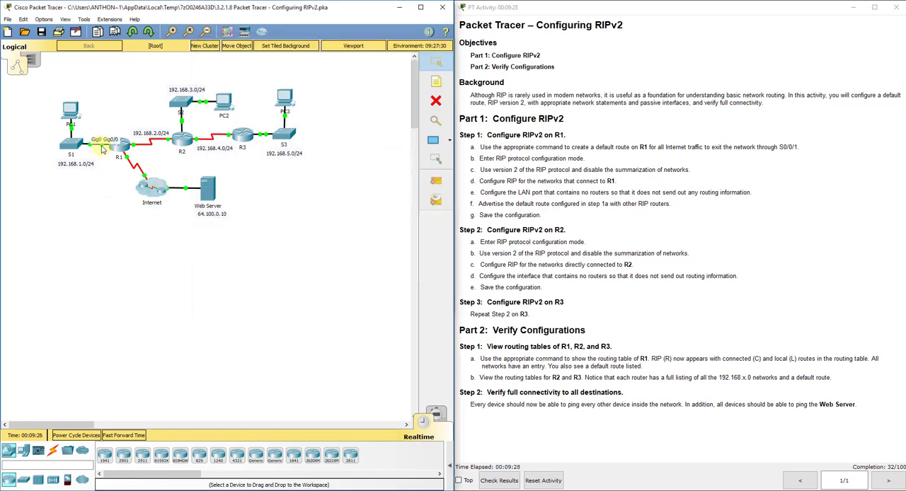
click(121, 145)
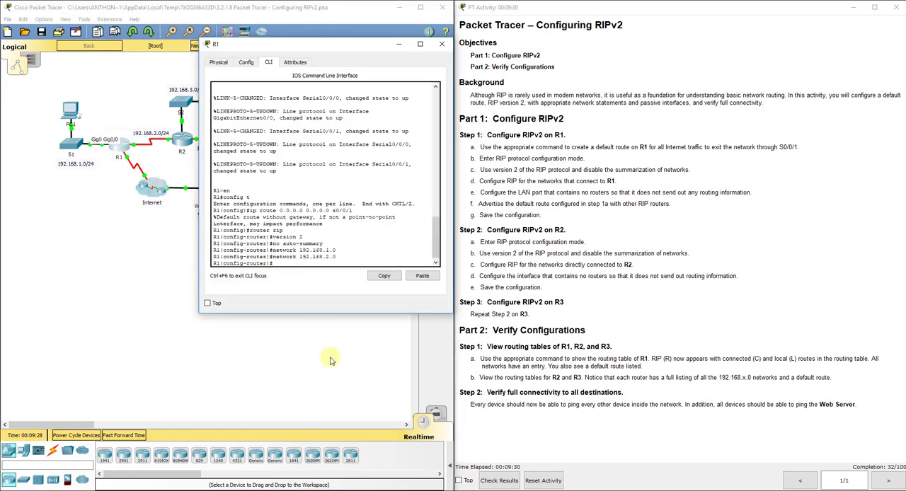
text(passive-int g0/0)
key(Return)
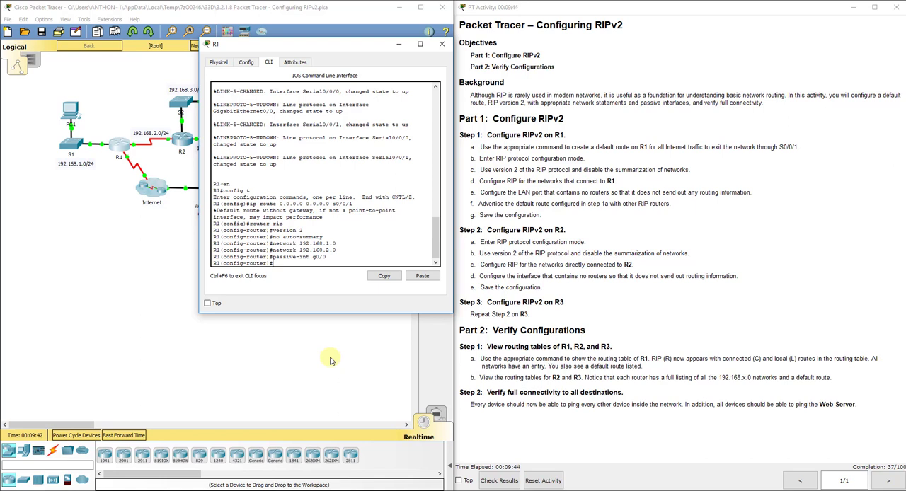
- Try to advertise R1's default route with the command "default information-originate"
text(default)
text( information-origina)
text(te)
key(Return)
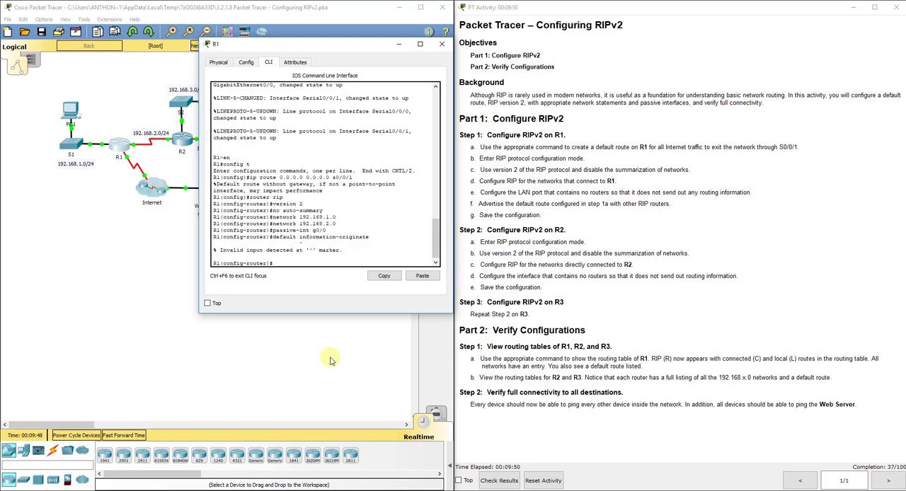
- Advertise R1's default route to the other RIP routers with the command "default-information originate"
key(Up)
key(BackSpace)
key(BackSpace)
key(BackSpace)
key(BackSpace)
key(BackSpace)
key(BackSpace)
key(BackSpace)
key(BackSpace)
key(BackSpace)
key(BackSpace)
key(BackSpace)
key(BackSpace)
key(BackSpace)
key(BackSpace)
key(BackSpace)
key(BackSpace)
key(BackSpace)
key(BackSpace)
key(BackSpace)
key(BackSpace)
text(-information originate)
key(Return)
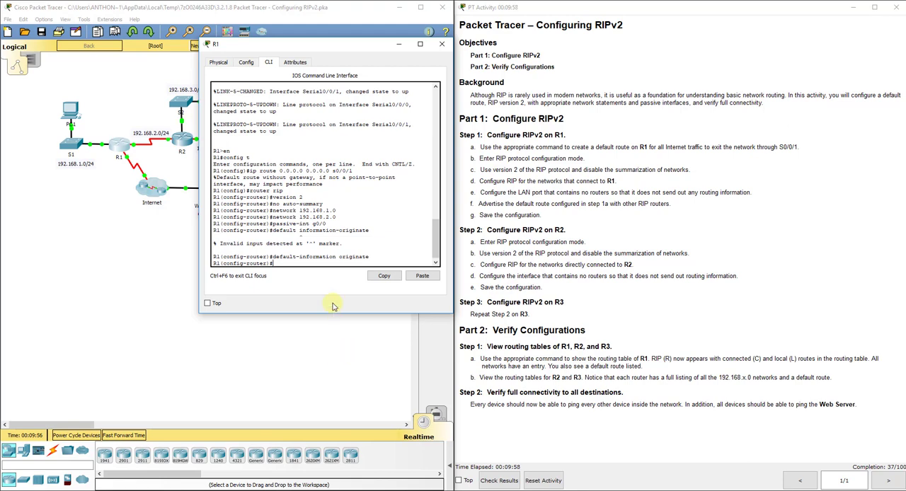
- Move R1's window clear of the topology, review R1's connections and return to its command line
drag(329, 48, 593, 55)
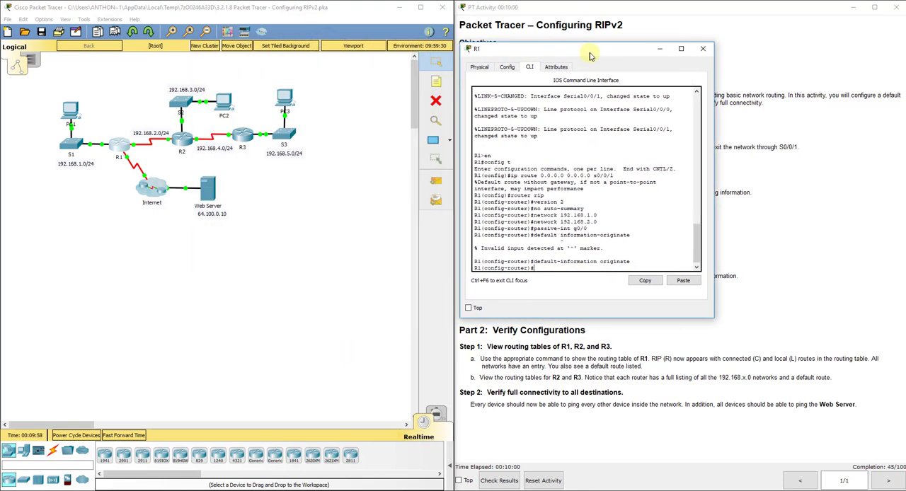
click(287, 248)
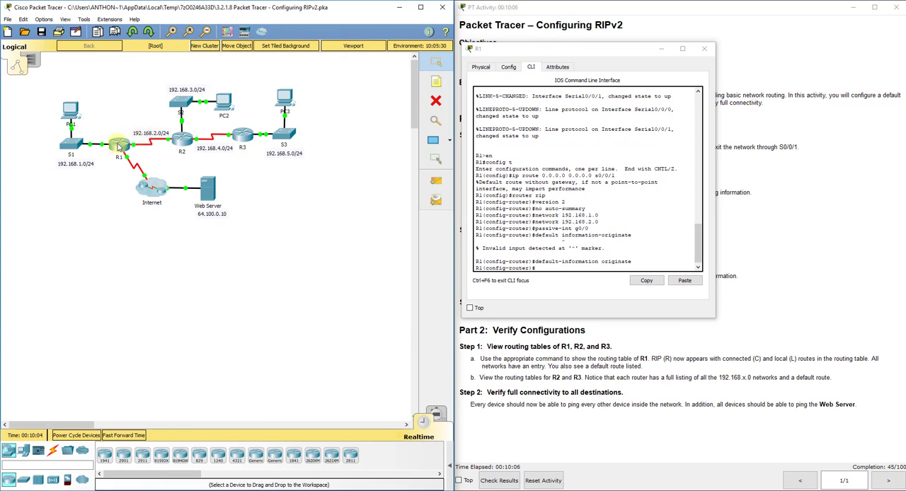
mouse_move(120, 146)
click(548, 267)
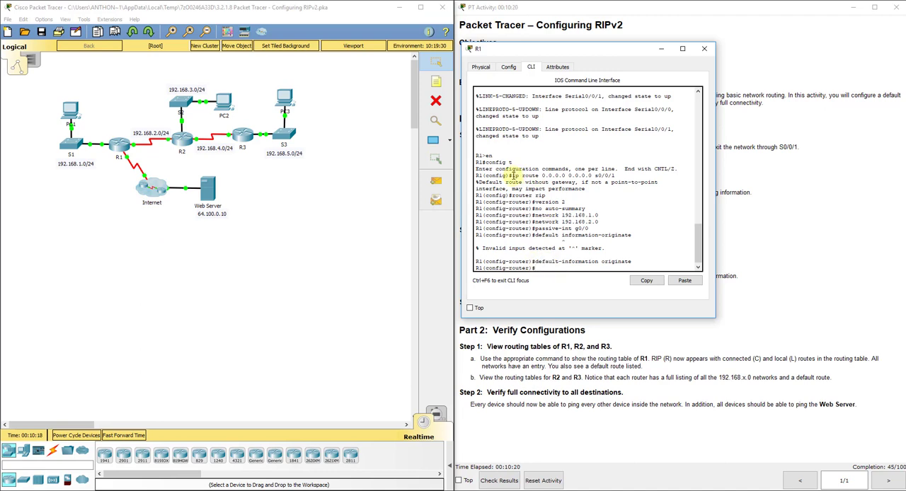
- Review the default route command and the default-information originate command entered on R1
drag(512, 175, 615, 175)
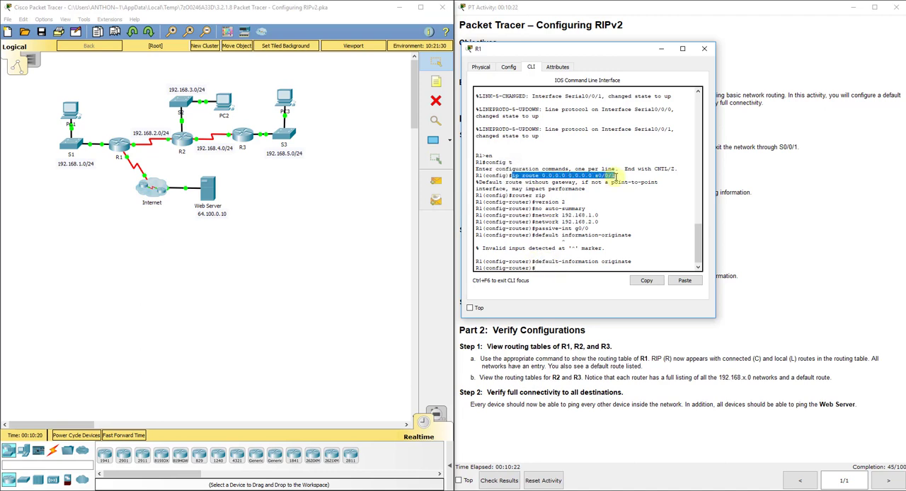
drag(636, 262, 535, 262)
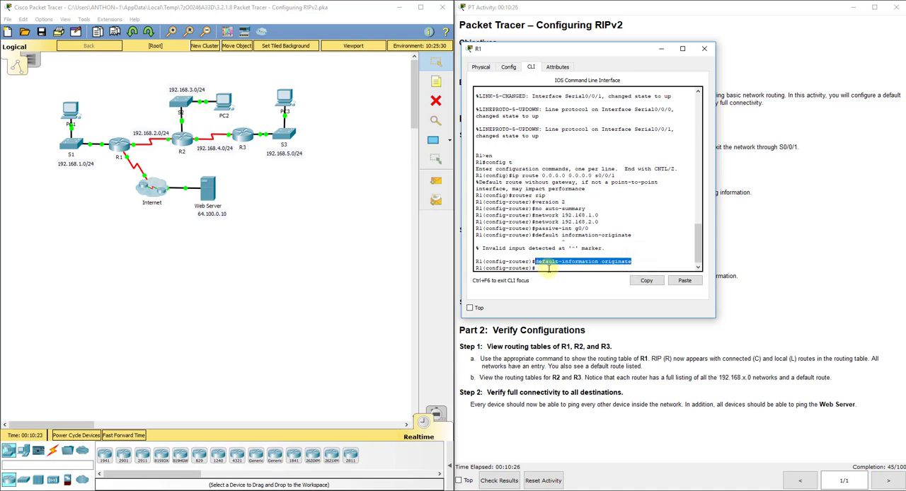
click(549, 268)
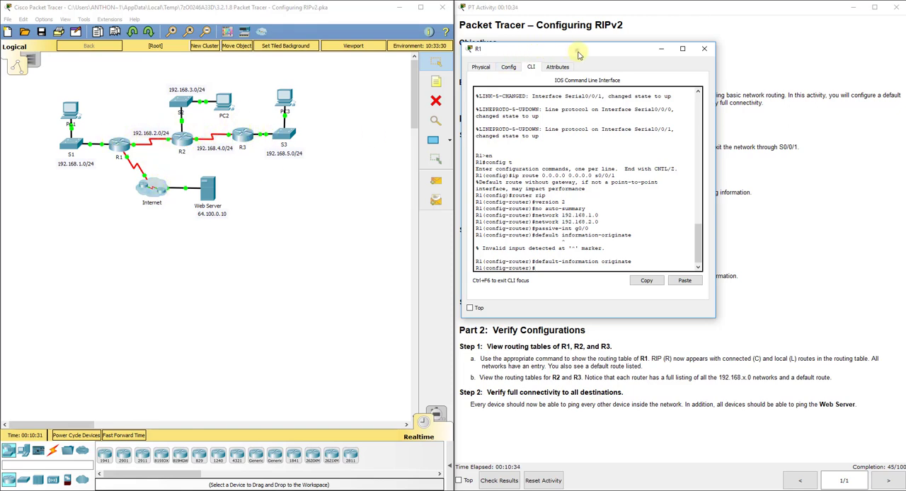
- Leave R1's RIP configuration mode, copy its running configuration to the startup configuration and close the router's window
drag(577, 54, 284, 73)
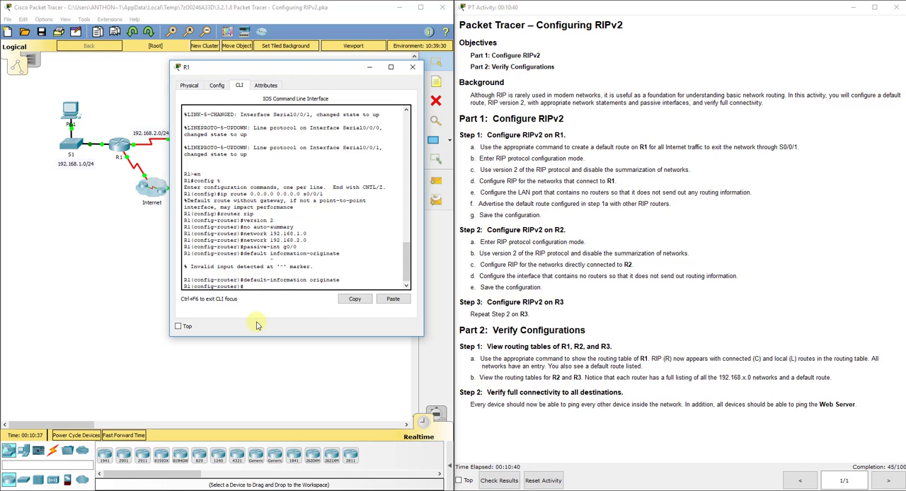
text(exit)
key(Return)
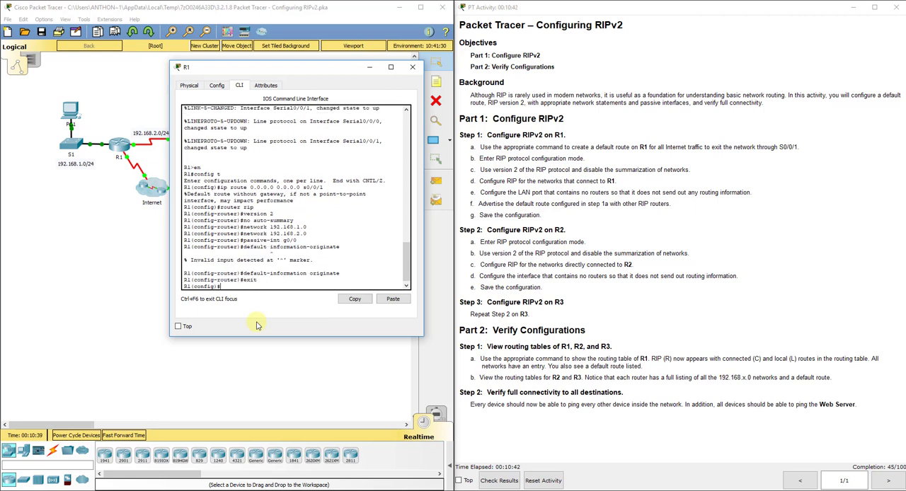
text(do copy run start)
key(Return)
key(Return)
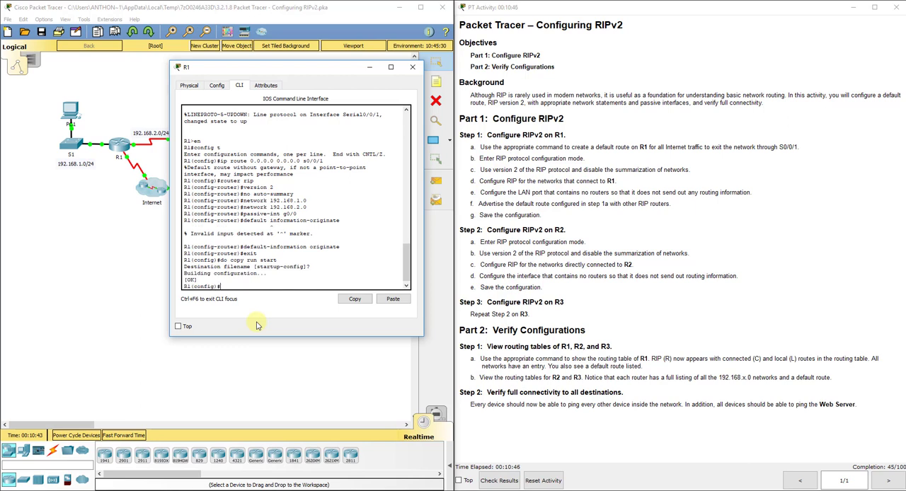
click(414, 68)
- Open R2's command line clear of the routers in the topology and enter global configuration mode
click(182, 138)
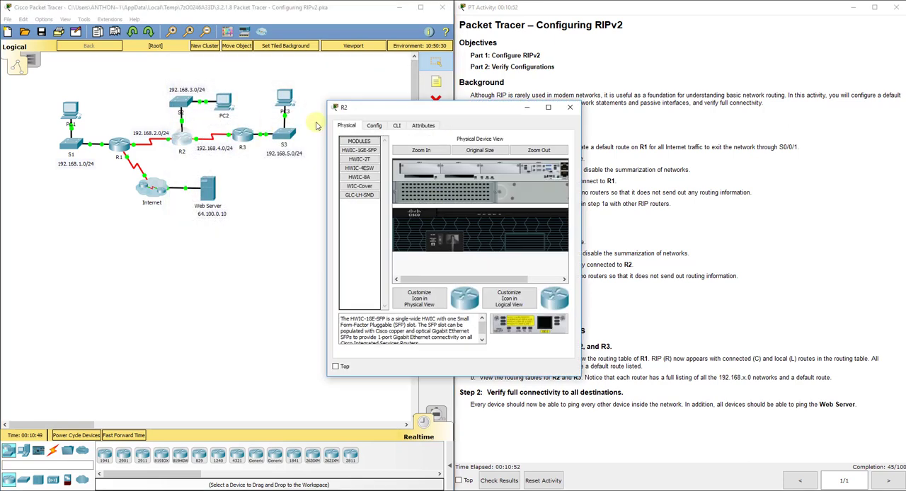
drag(433, 112, 248, 169)
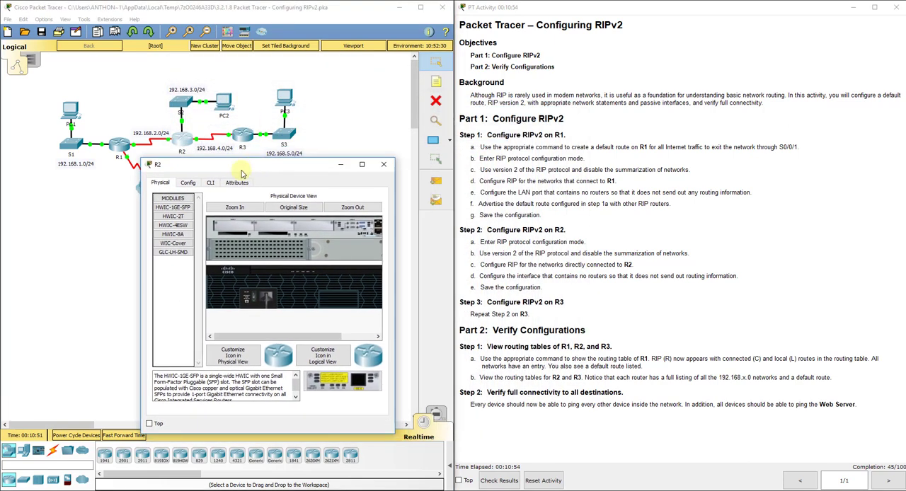
click(206, 184)
key(Return)
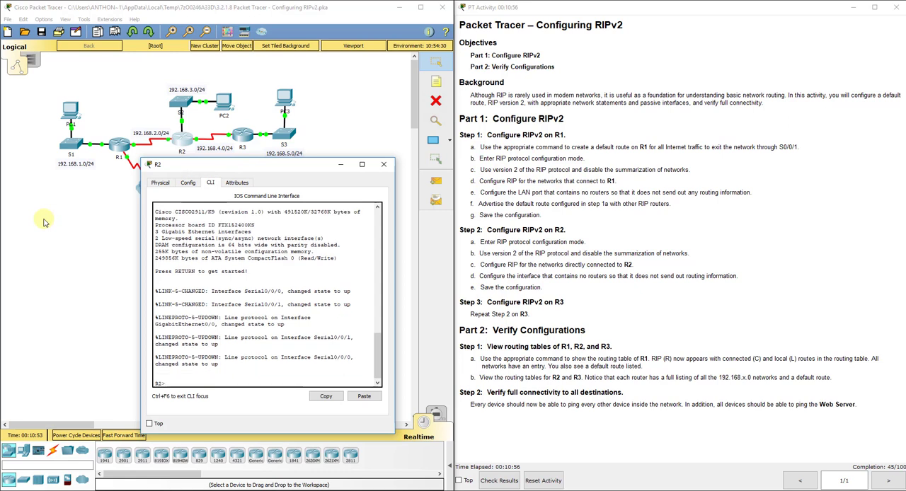
text(en)
key(Return)
text(config t)
key(Return)
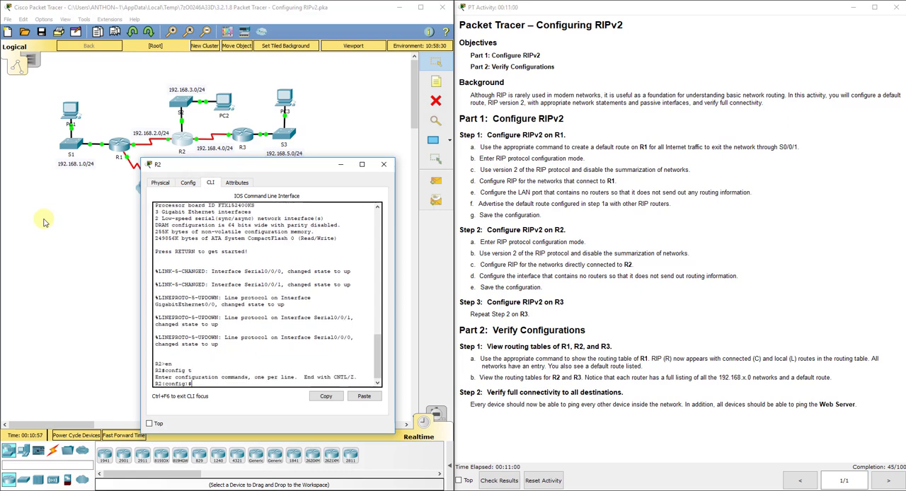
- Enable RIP version 2 on R2 and turn off automatic network summarization
text(router rip)
key(Return)
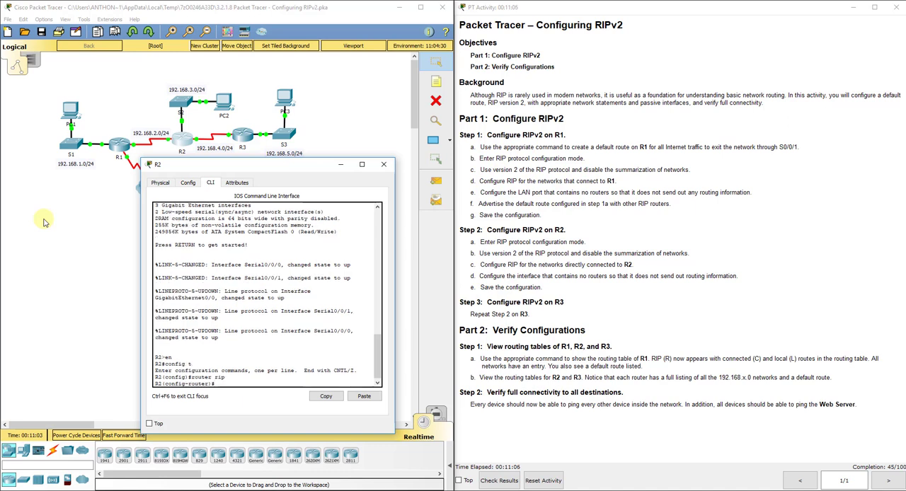
text(version 2)
key(Return)
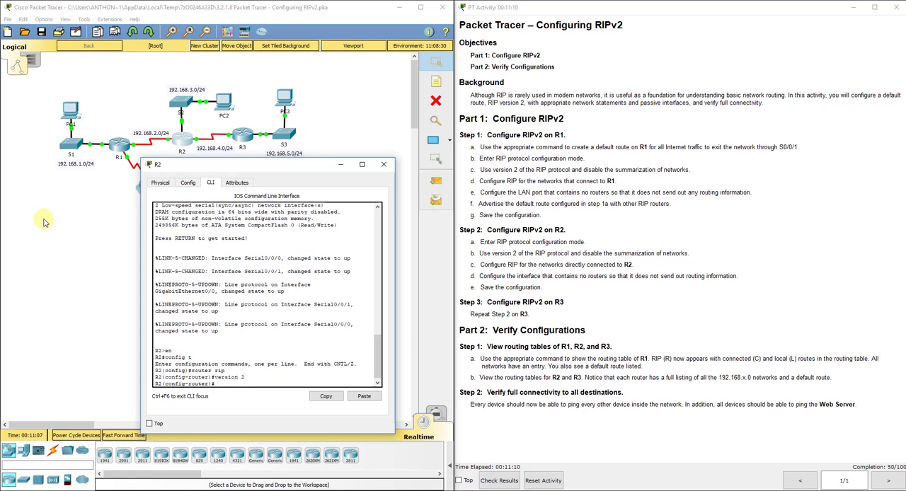
text(no auto-summary)
key(Return)
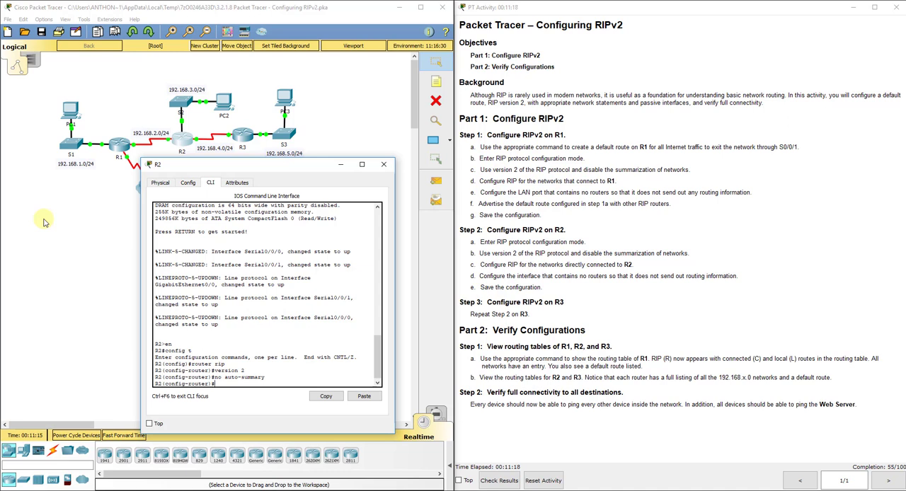
- Add R2's directly connected networks 192.168.2.0, 192.168.3.0 and 192.168.4.0 to RIP
text(work 192.168.2.0)
key(Return)
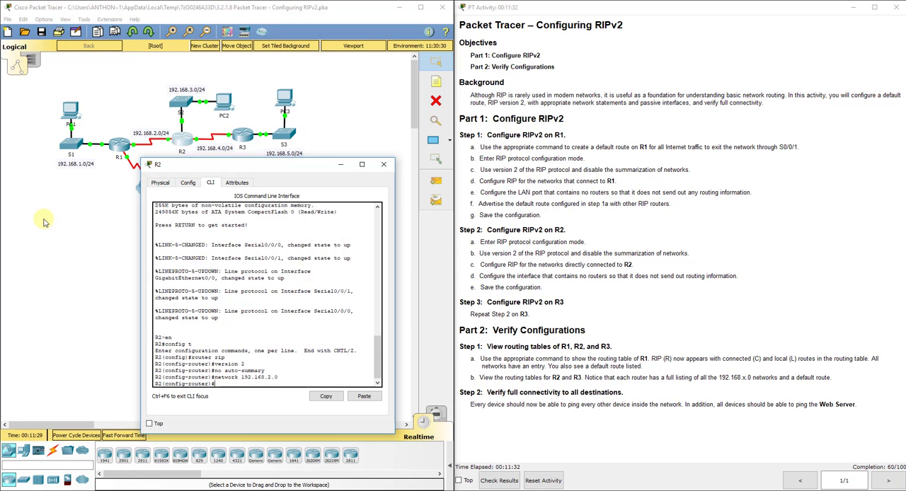
text(network 192.168.3.0)
key(Return)
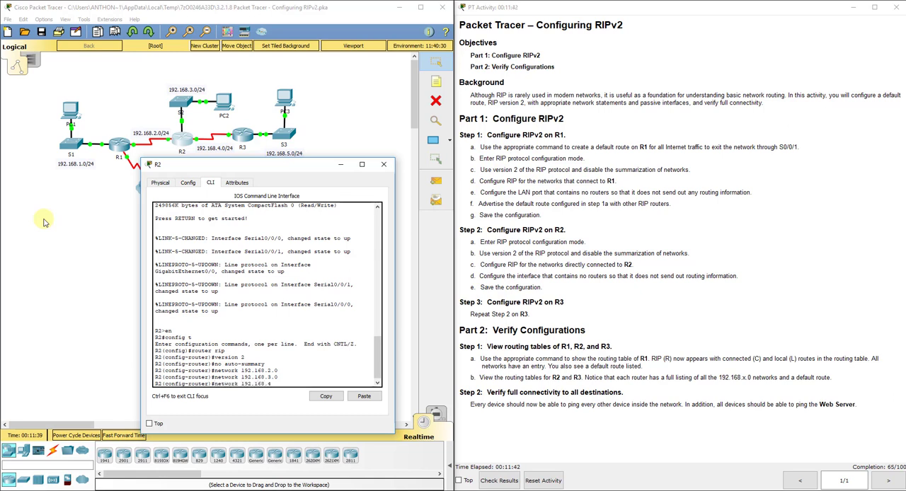
text(network 192.168.4.0)
key(Return)
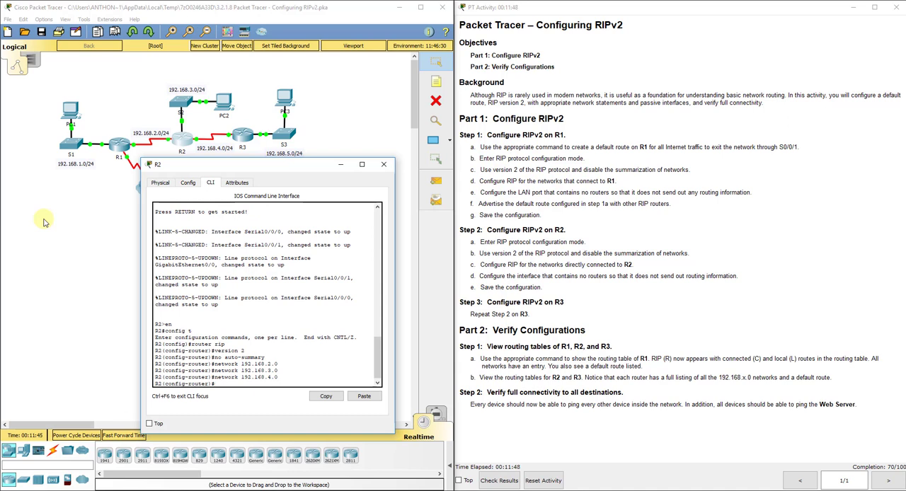
- Identify R2's port towards switch S2 in the topology and make g0/0 a passive interface in RIP
text(passive-int)
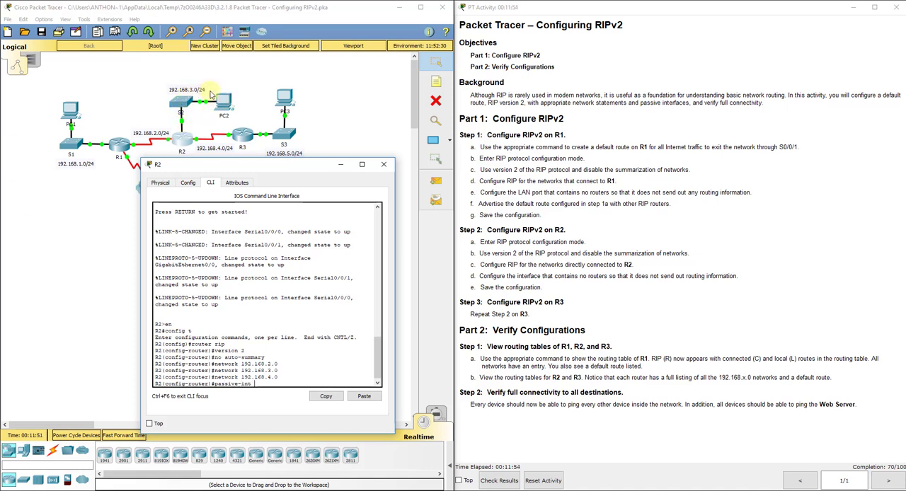
click(189, 73)
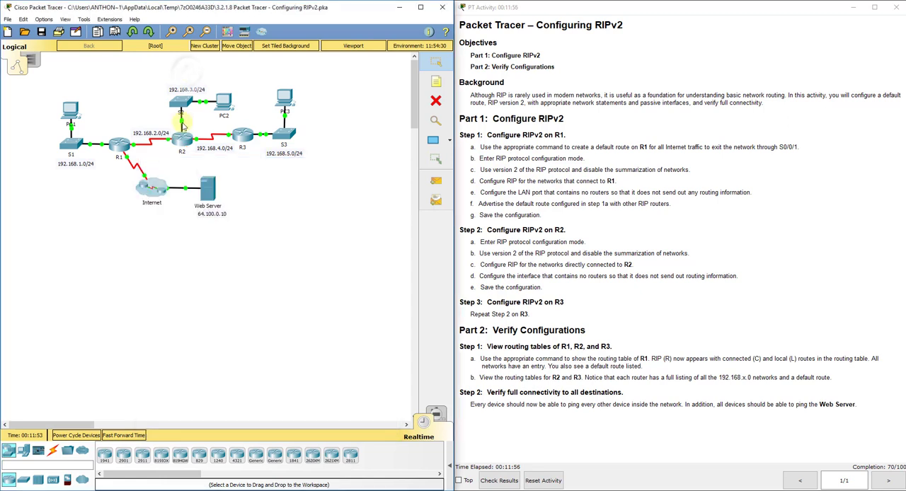
click(182, 138)
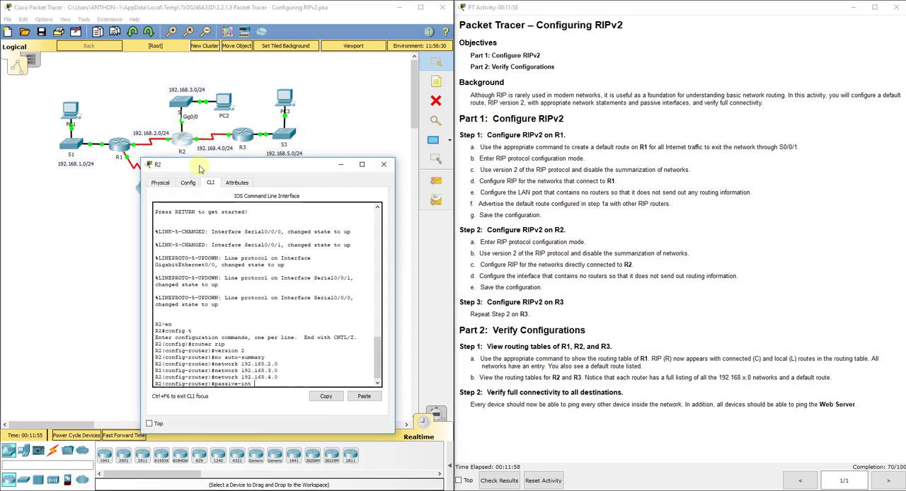
text(g0/0)
key(Return)
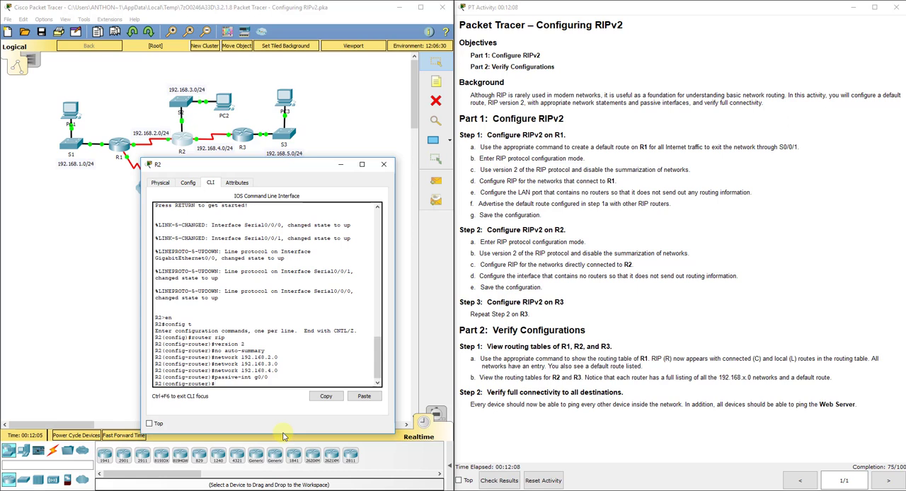
- Leave R2's RIP configuration mode, copy its running configuration to the startup configuration and put the router's window away
text(xity)
key(Return)
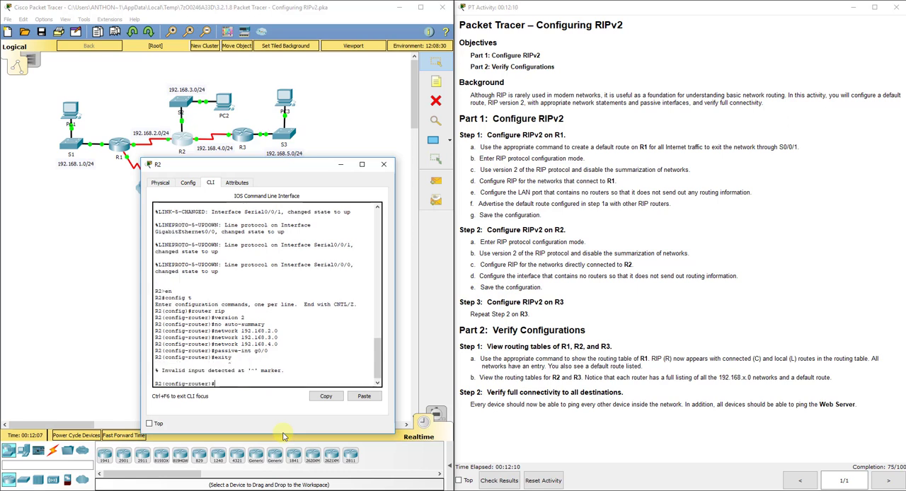
text(exit)
key(Return)
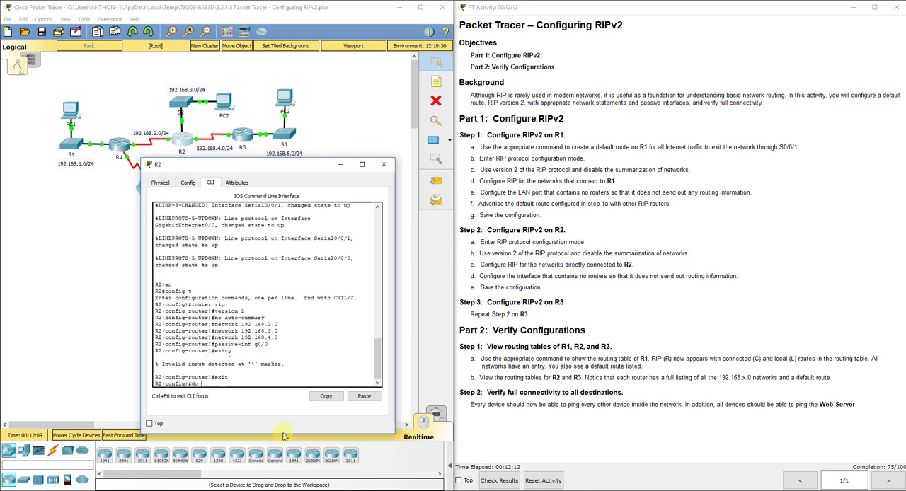
text(do copy run start)
key(Return)
key(Return)
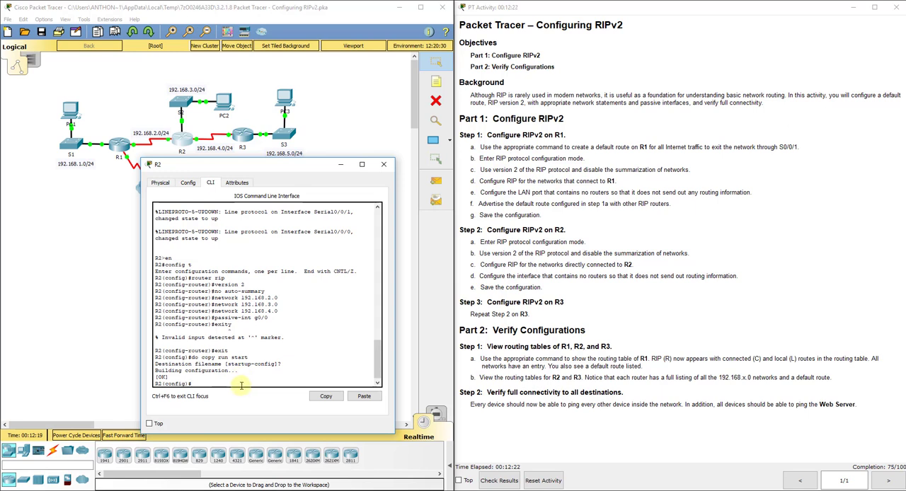
click(342, 165)
- Open R3's command line and enter global configuration mode
click(243, 136)
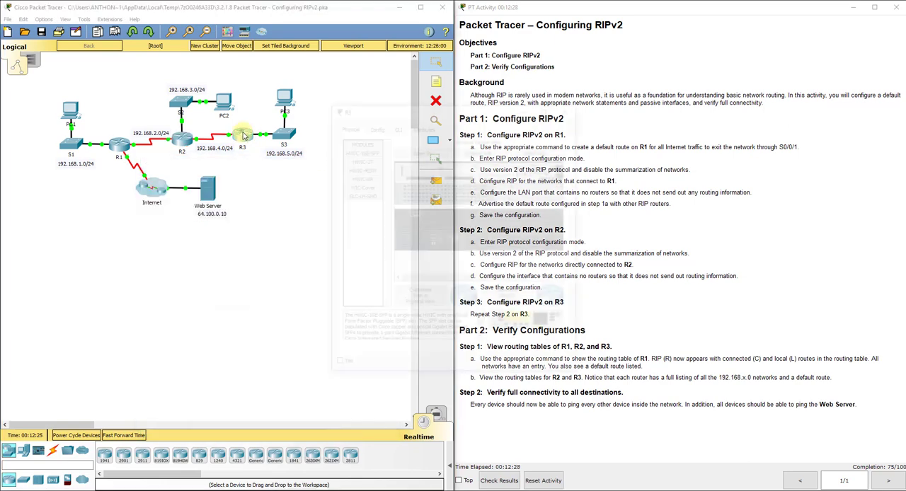
click(214, 137)
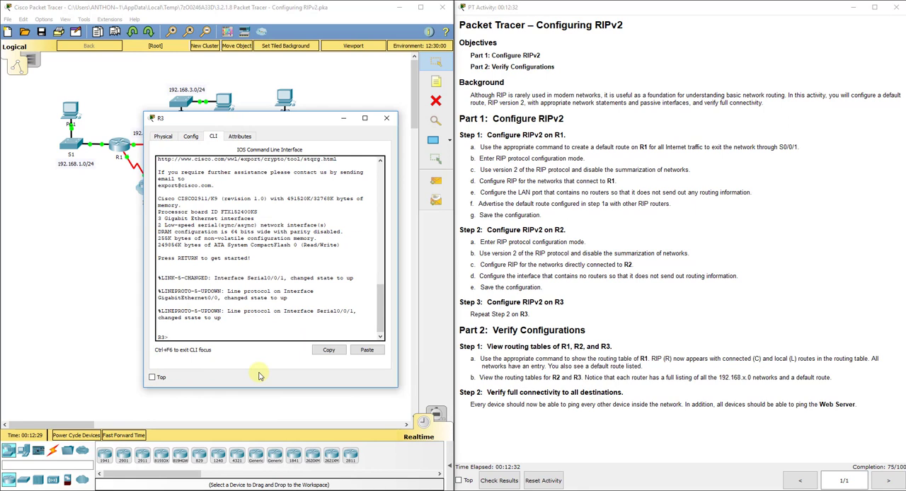
text(en)
key(Return)
text(confi)
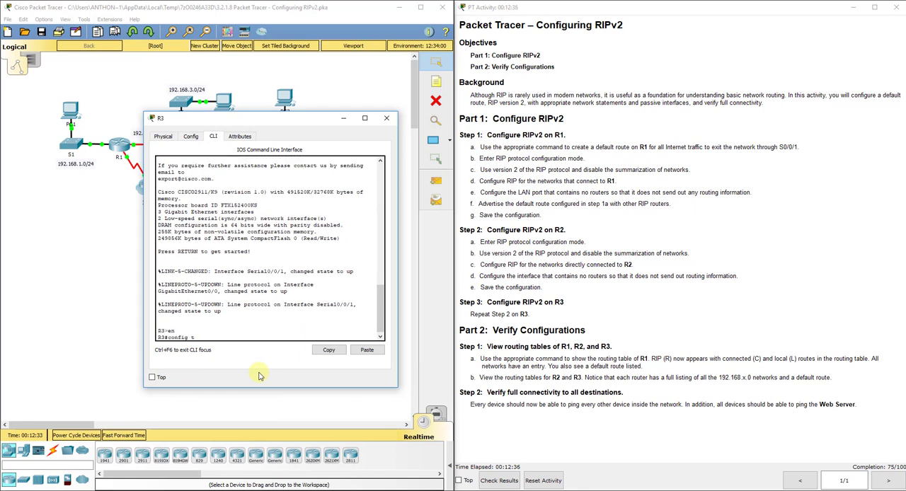
text(g t)
key(Return)
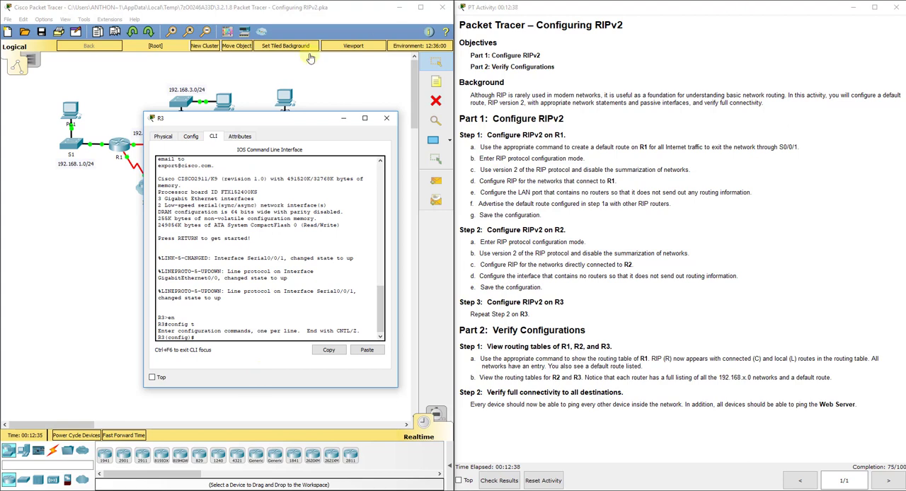
- Move R3's window clear of the routers in the topology and enable RIP version 2 on R3
drag(284, 118, 280, 171)
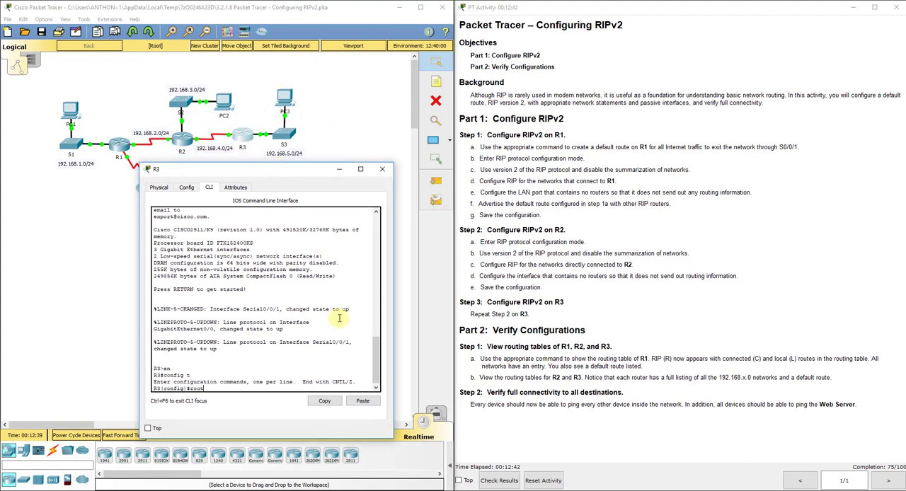
text(ip)
key(Return)
text(vers)
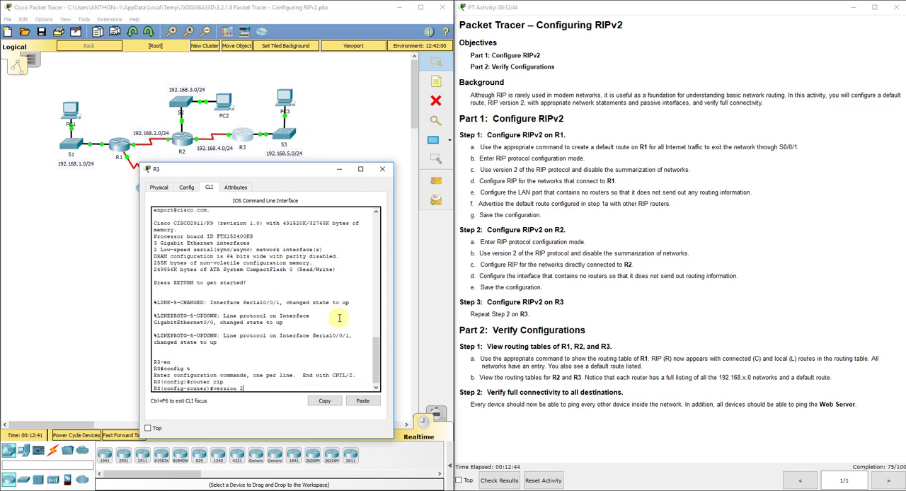
text(ion 2)
key(Return)
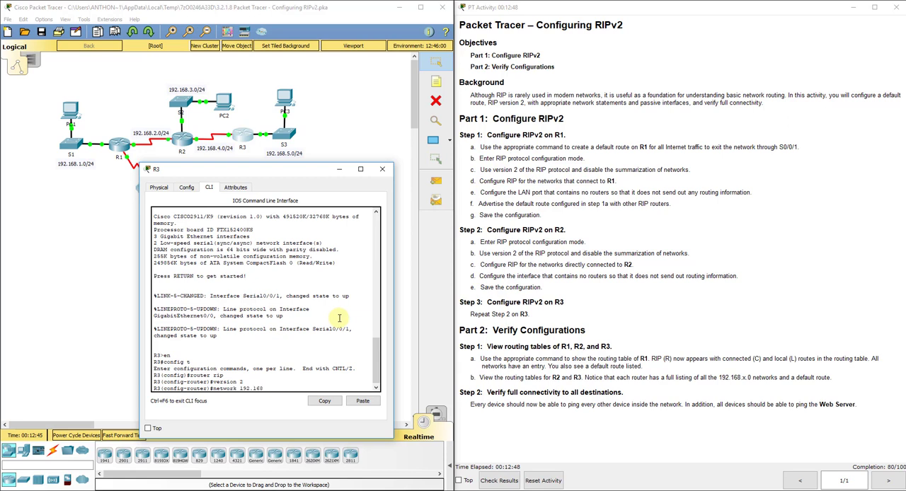
- Add R3's directly connected networks 192.168.4.0 and 192.168.5.0 to RIP
text(network 192.168.4.0)
key(Return)
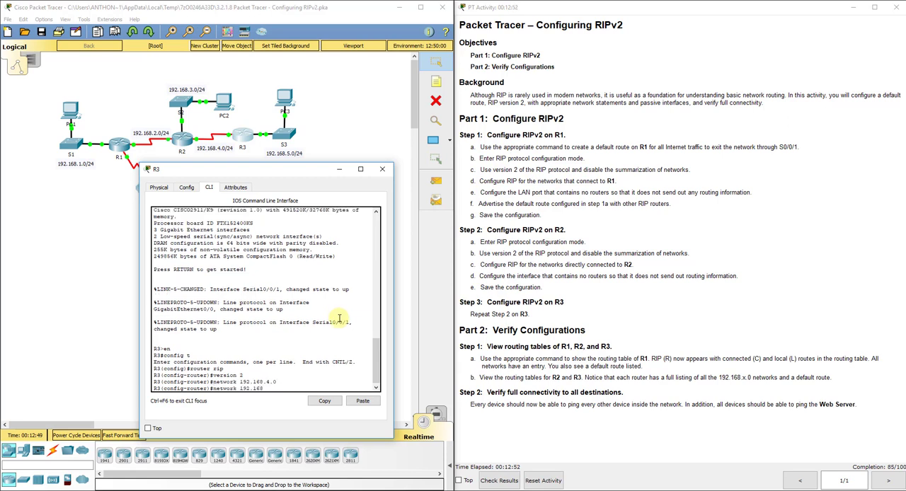
text(network 192.168.5.0)
key(Return)
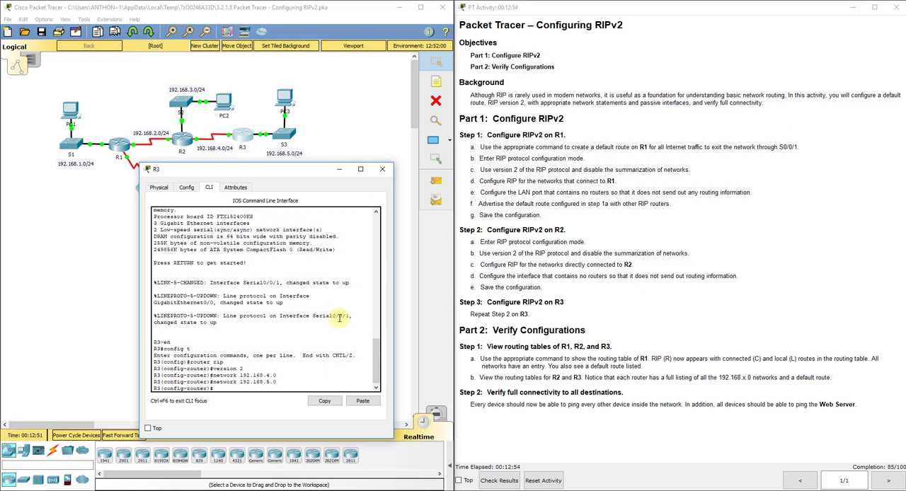
- Make g0/0 a passive interface in R3's RIP configuration and check the port towards switch S3 in the topology
text(passive-int g0/0)
key(Return)
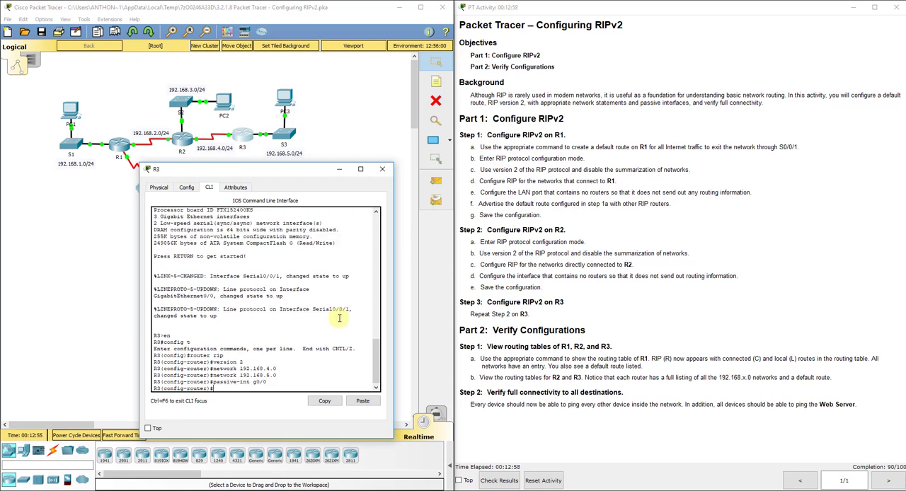
click(259, 108)
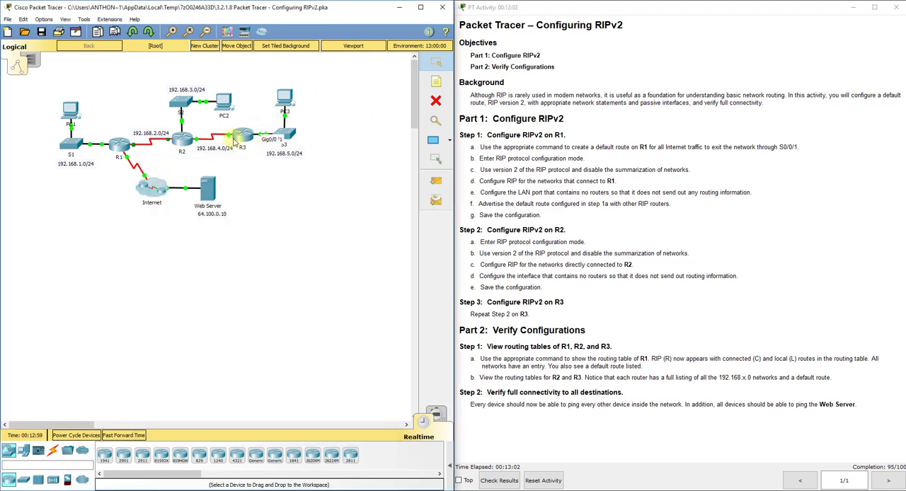
click(241, 135)
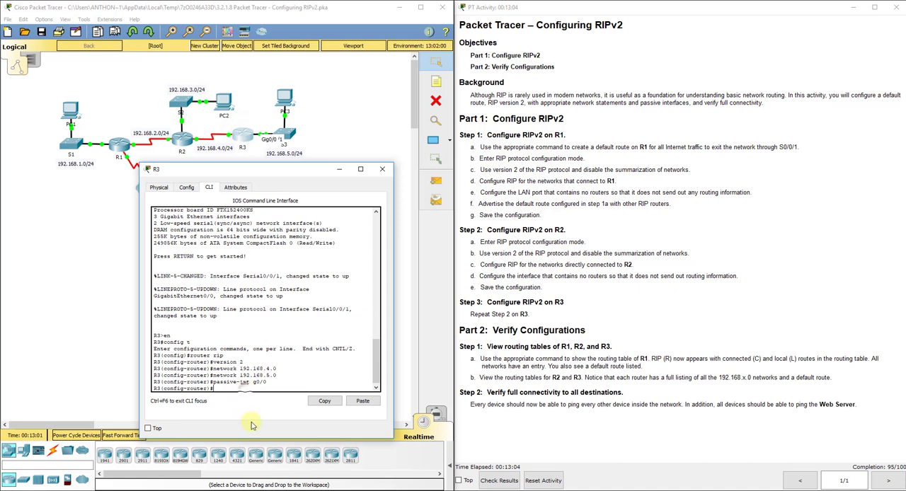
- Leave R3's RIP configuration mode and save its running configuration to the startup configuration
text(ext)
key(Return)
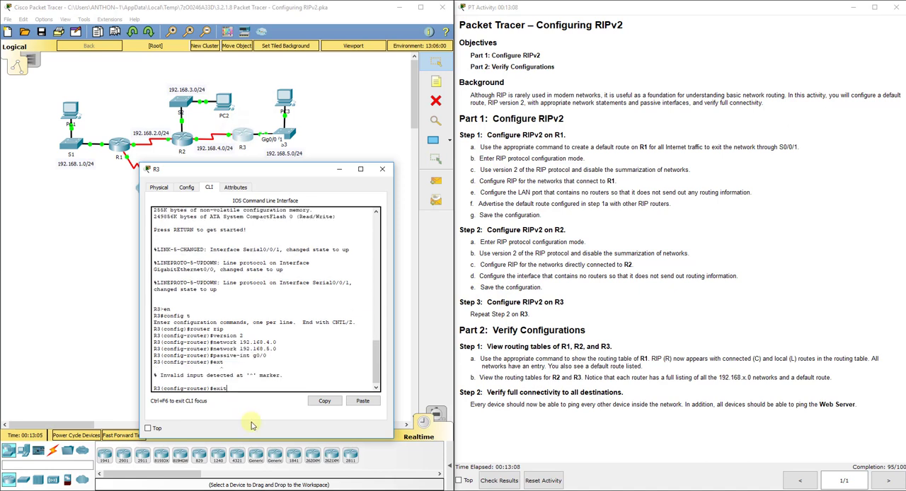
text(exit)
key(Return)
text(do copy run)
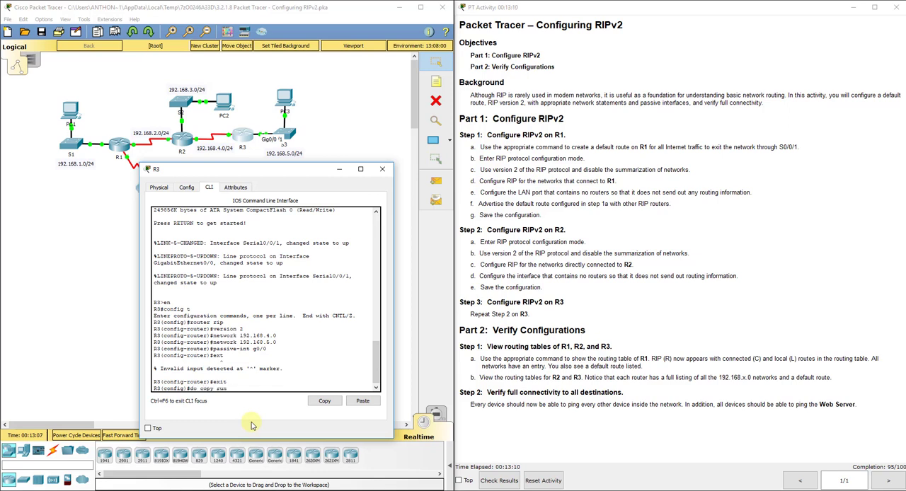
text( start)
key(Return)
key(Return)
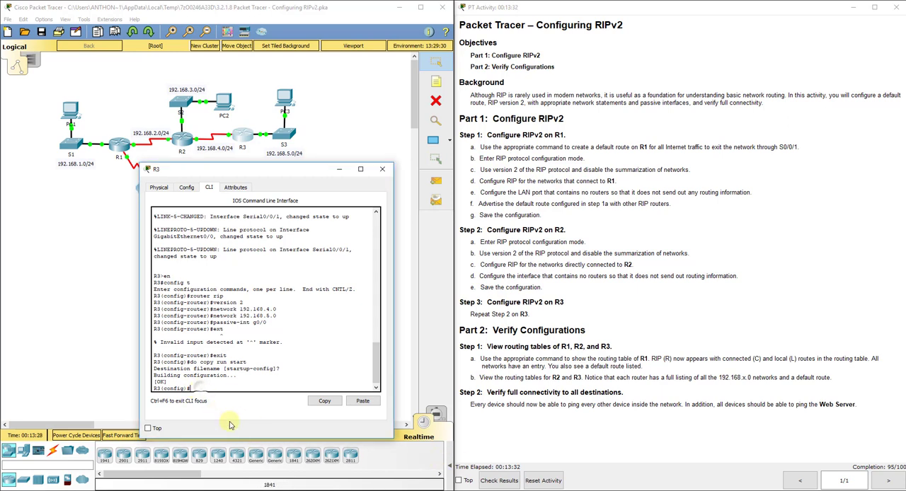
- Disable automatic network summarization in R3's RIP configuration, return to global configuration mode and close R3's window
text(router rip)
key(Return)
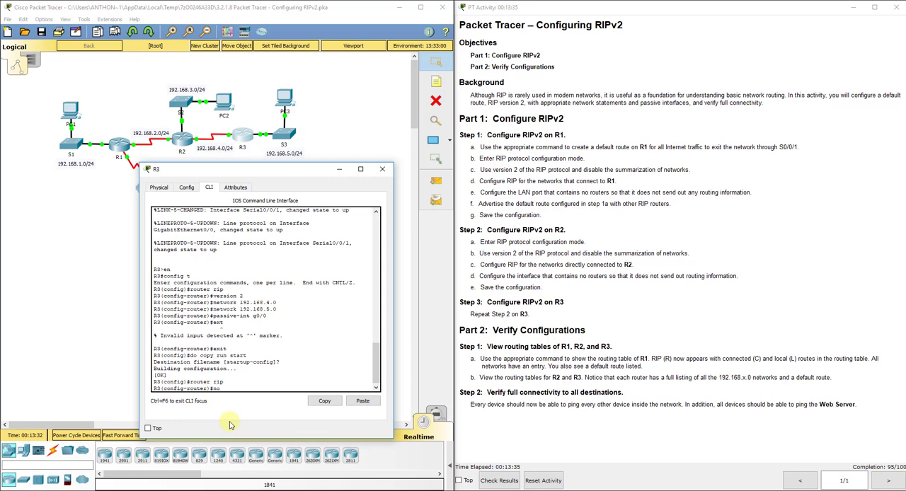
text(no auto-summary)
key(Return)
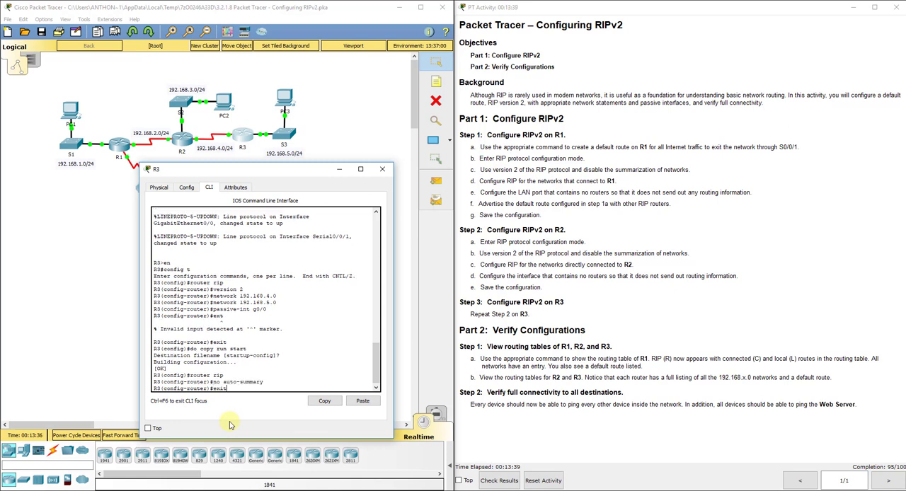
text(exit)
key(Return)
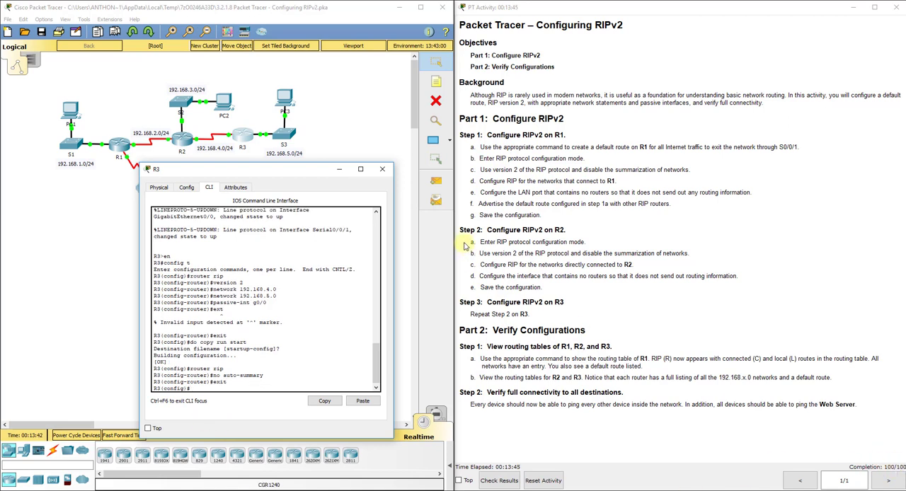
click(385, 170)
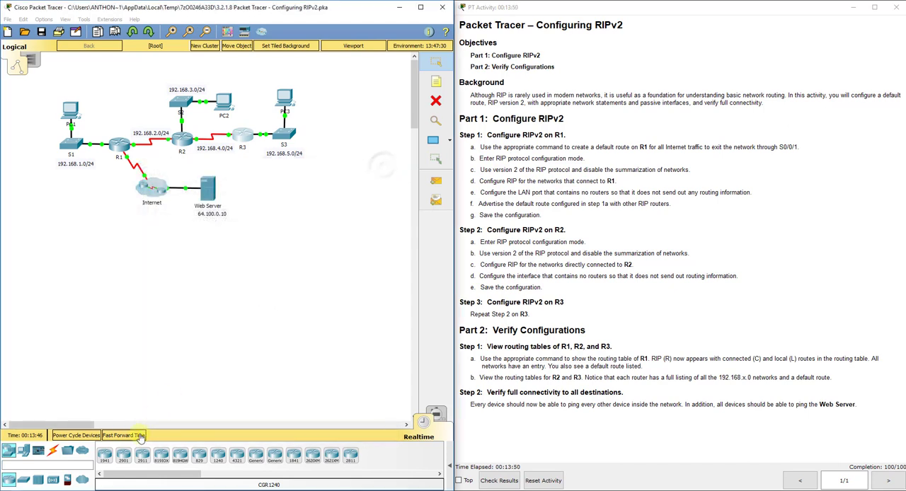
- Fast-forward the network's simulation time three times so that the RIP updates can propagate
click(139, 436)
click(140, 437)
click(140, 436)
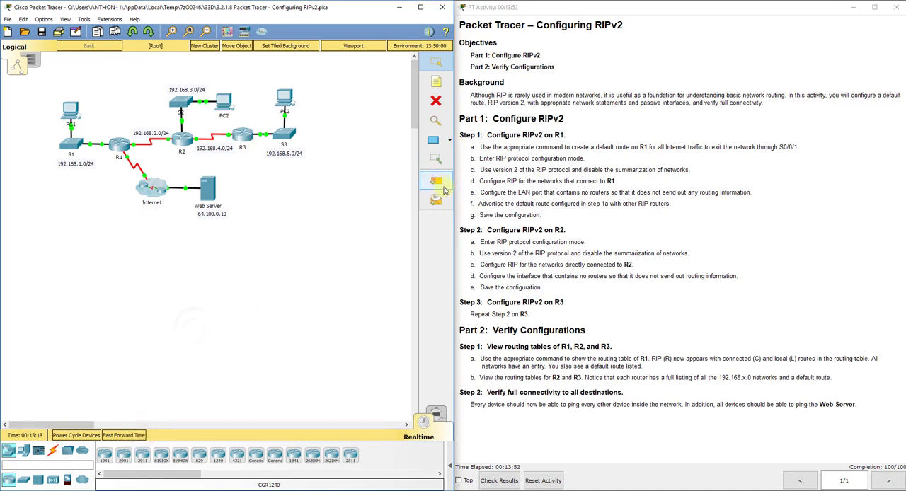
- Display the PDU list and send simple PDUs from PC1 to PC2 and from PC1 to PC3, firing the PC3 one again
click(441, 187)
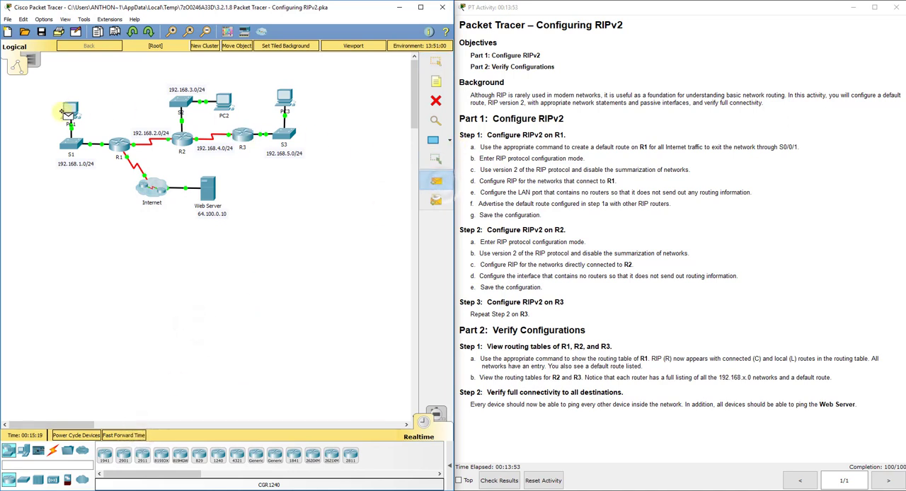
click(453, 460)
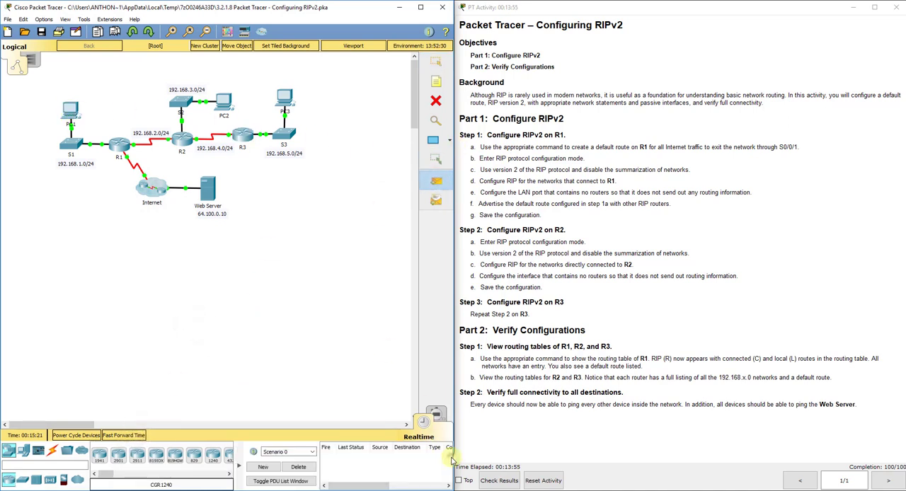
click(70, 111)
click(226, 100)
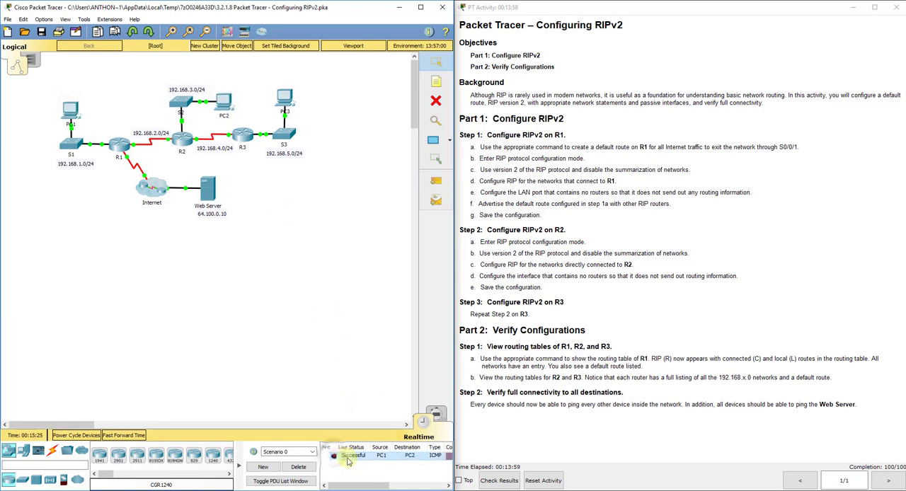
click(436, 181)
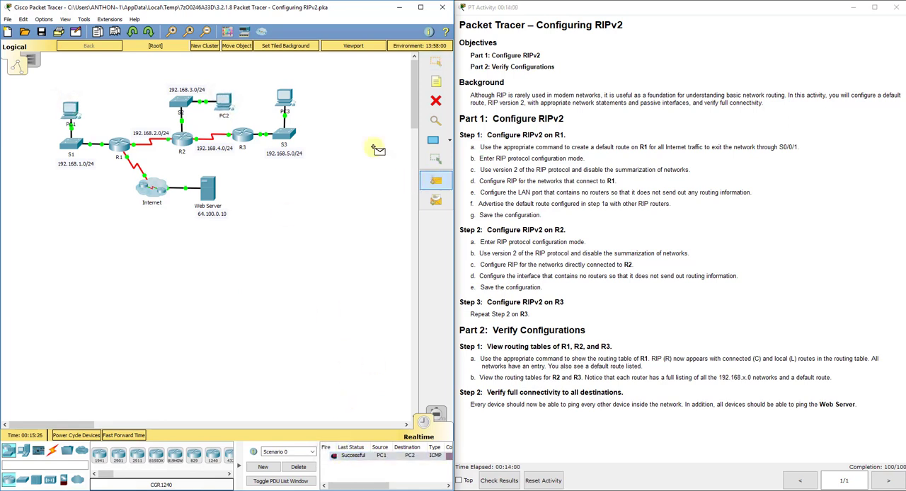
click(285, 100)
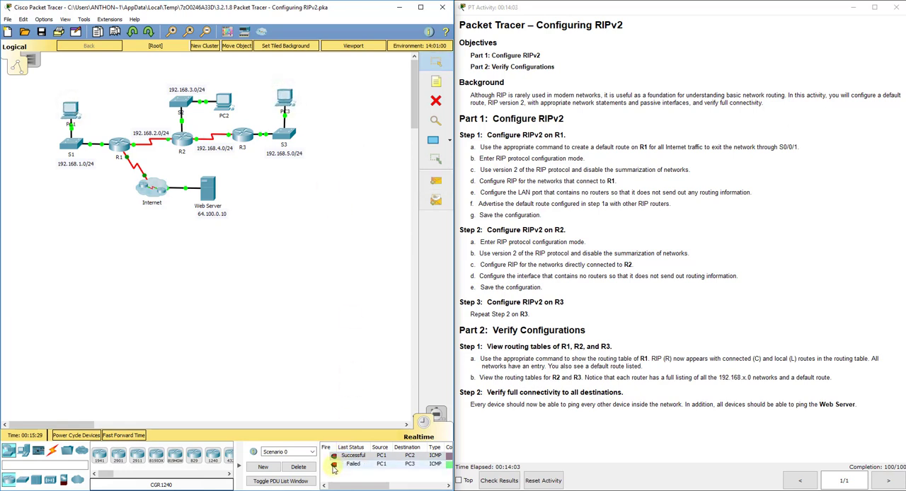
double_click(334, 466)
- Send simple PDUs from PC3 to PC1 and from PC3 to PC2, and delete the scenario's PDUs
click(436, 180)
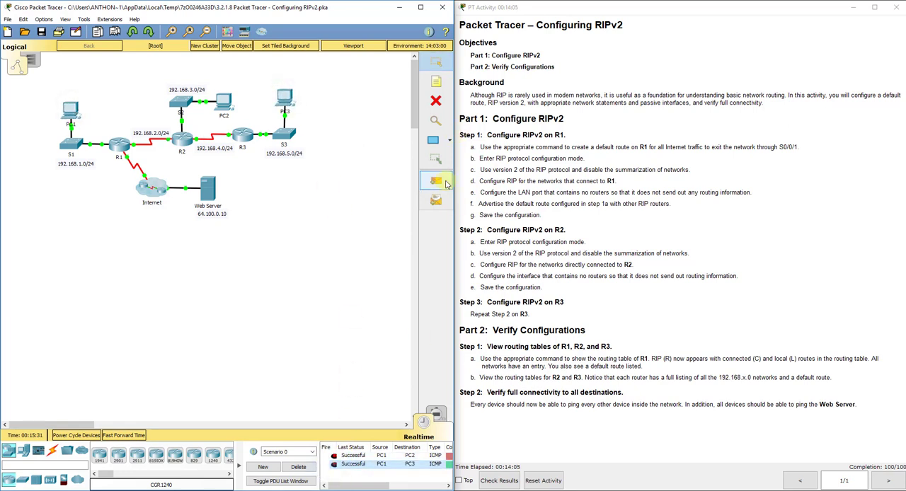
click(285, 100)
click(72, 109)
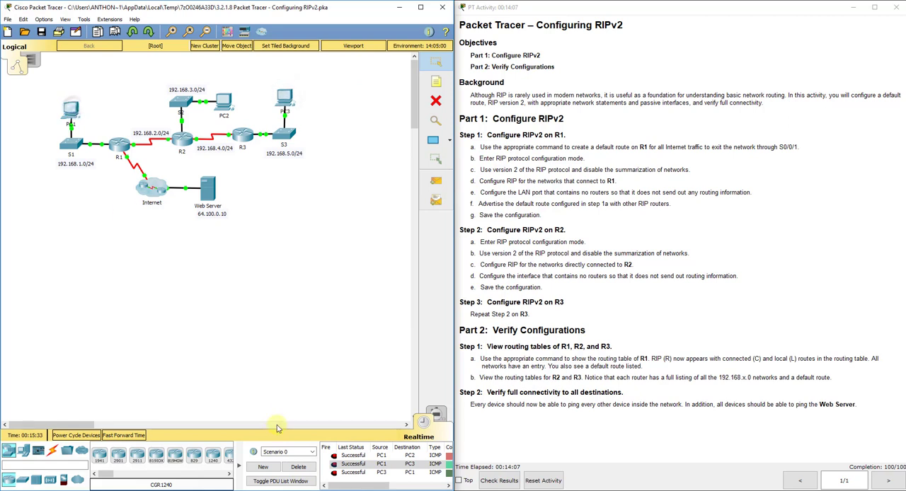
click(436, 181)
click(284, 99)
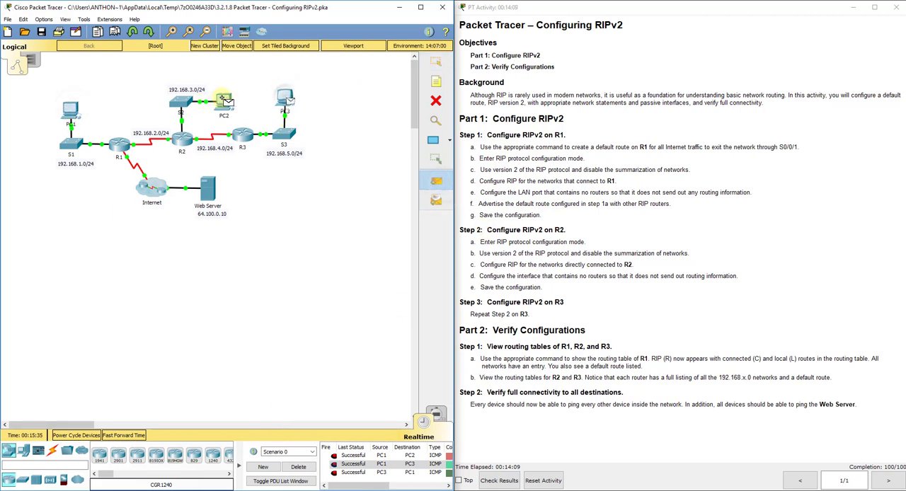
click(223, 101)
click(298, 467)
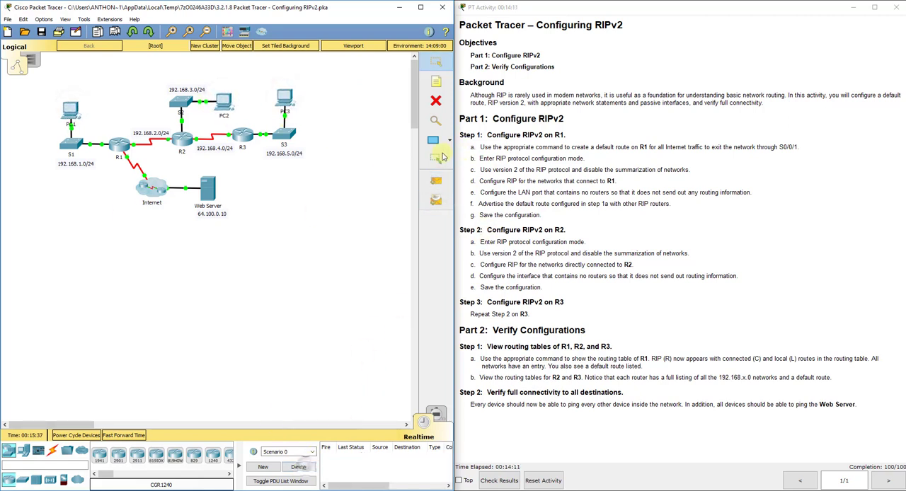
- Test connectivity with a simple PDU from PC2 to PC3 and clear the PDU list
click(436, 181)
click(284, 100)
click(223, 100)
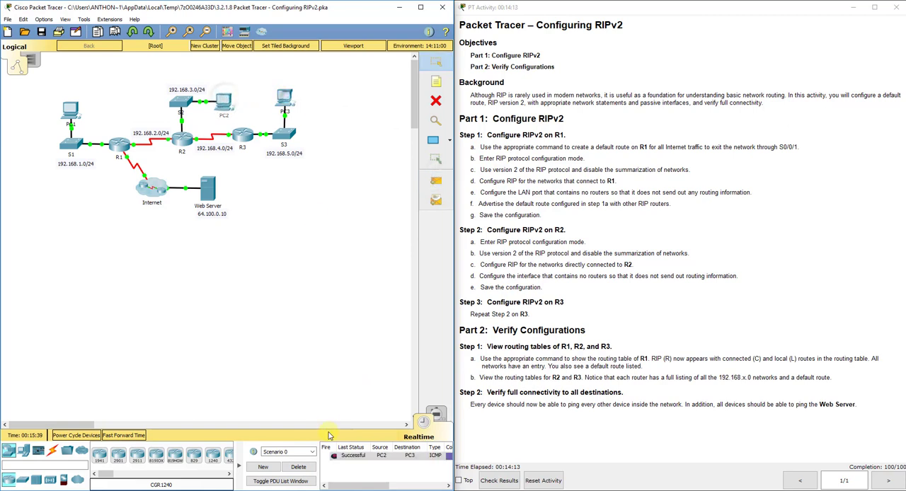
click(299, 467)
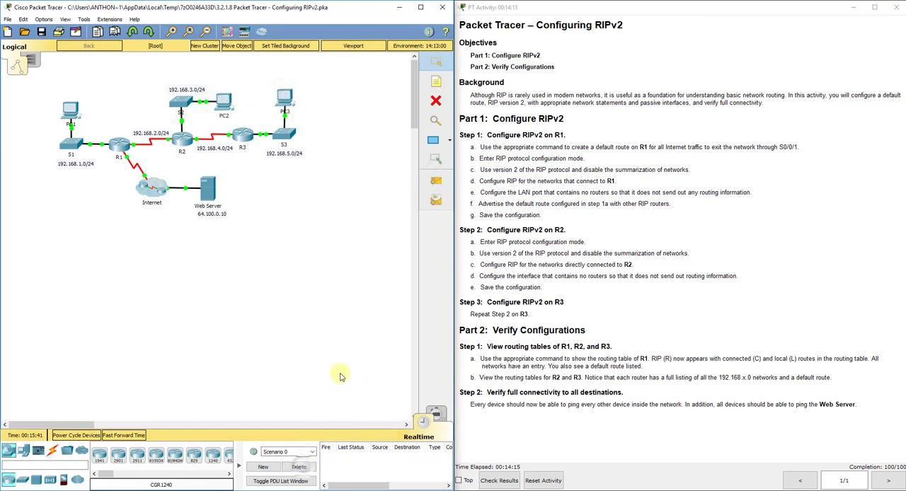
- Send simple PDUs from PC1, PC2 and PC3 to the Web Server and clear the PDU list
click(436, 181)
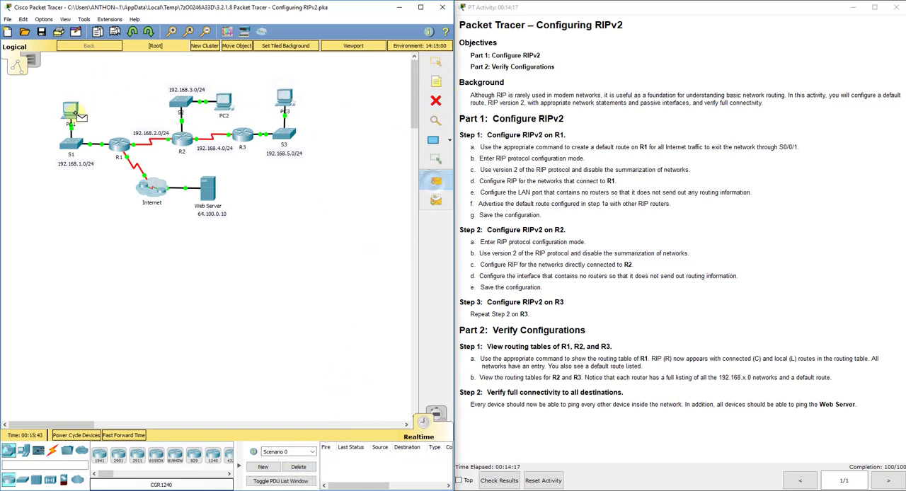
click(70, 110)
click(207, 188)
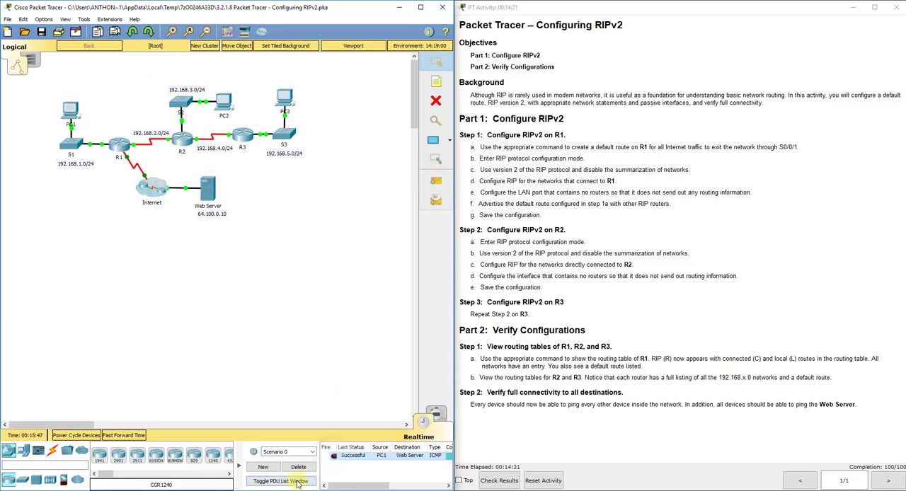
click(436, 181)
click(227, 101)
click(208, 187)
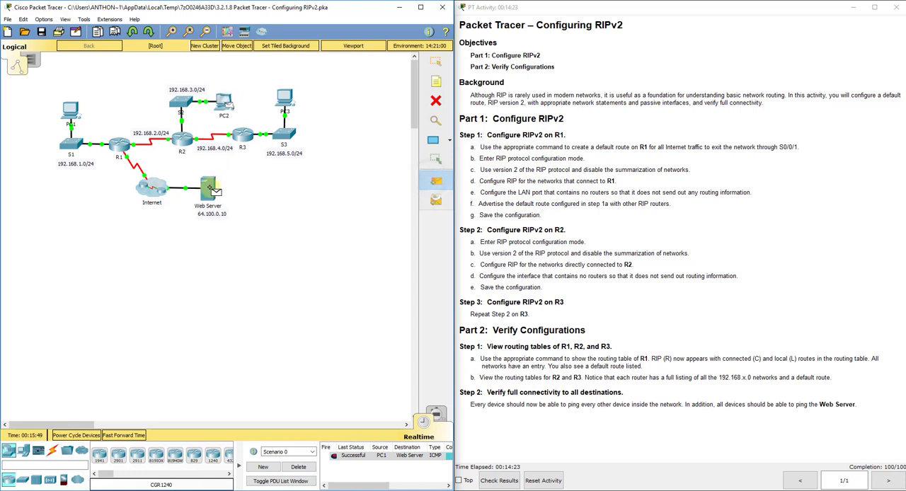
click(284, 99)
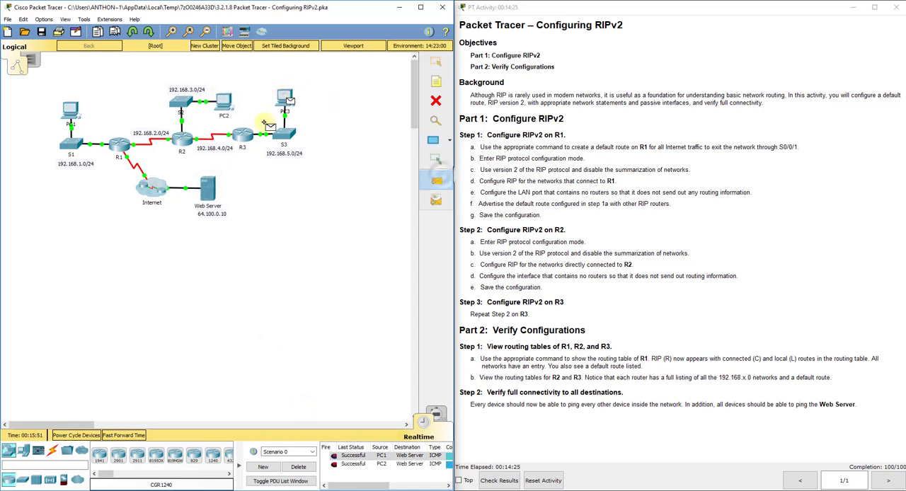
click(207, 188)
click(300, 469)
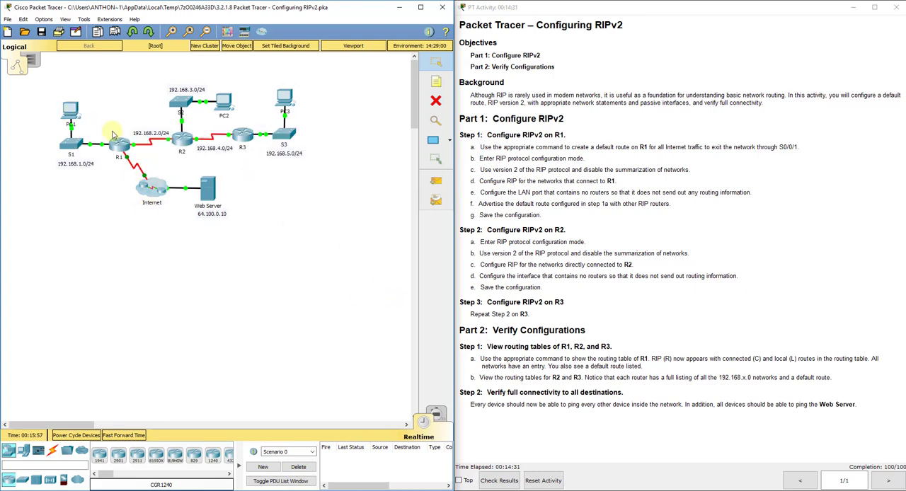
- Reopen R1's command line, leave global configuration mode and display the IP routing table in a widened window
click(122, 145)
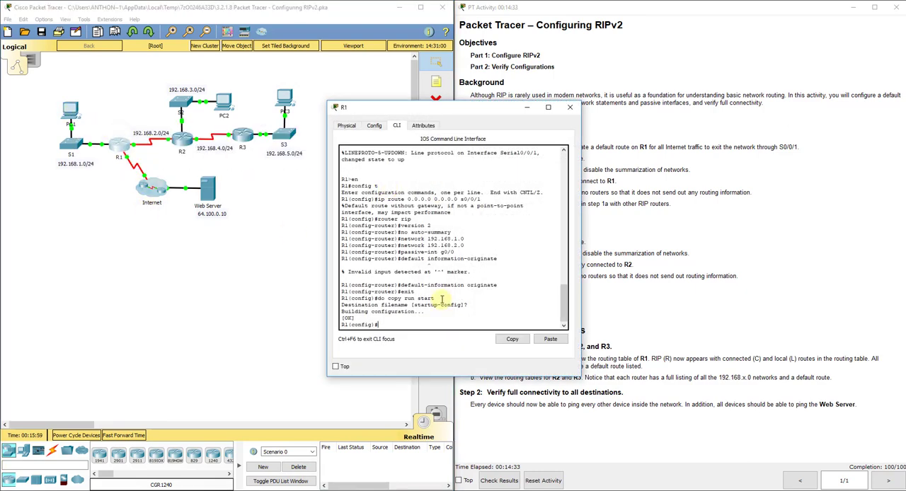
text(exit)
key(Return)
key(Return)
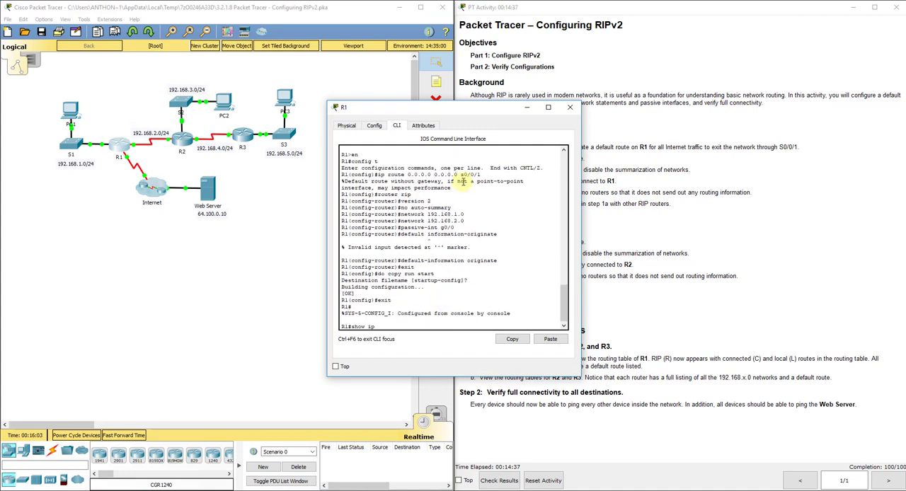
text(show ip route)
key(Return)
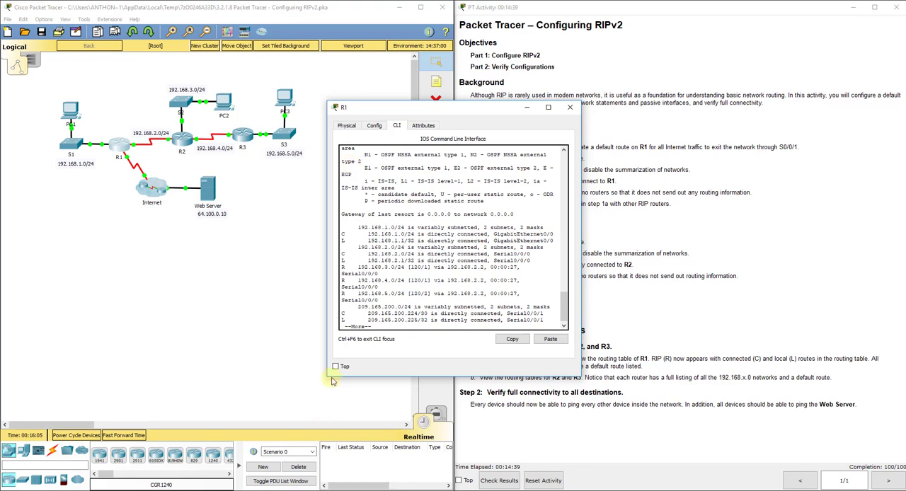
drag(333, 377, 216, 388)
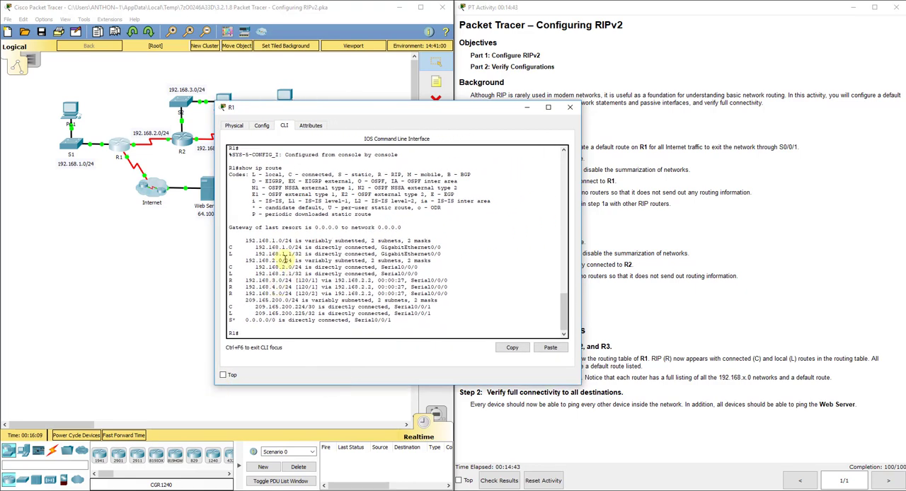
- Examine R1's routing table entries for the connected networks, the RIP-learned networks and the default route against the topology
drag(229, 246, 295, 247)
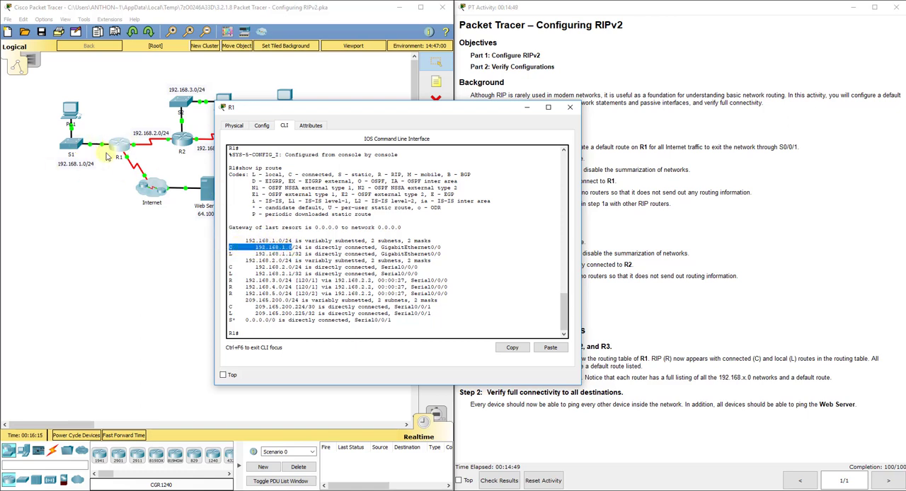
drag(229, 267, 290, 267)
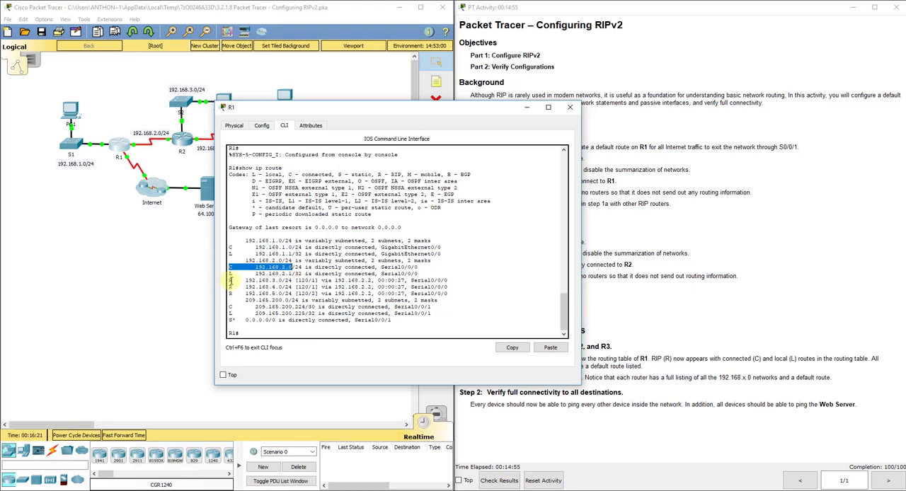
drag(229, 281, 282, 280)
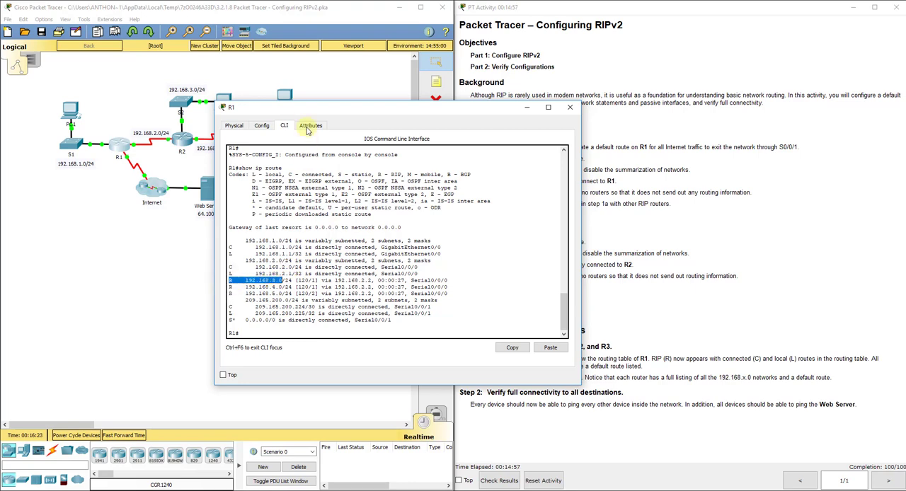
drag(319, 110, 408, 102)
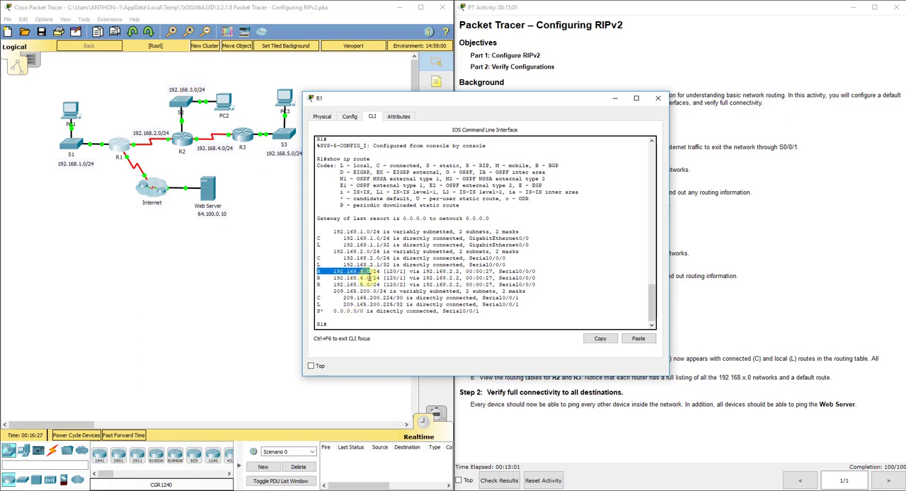
drag(370, 278, 309, 290)
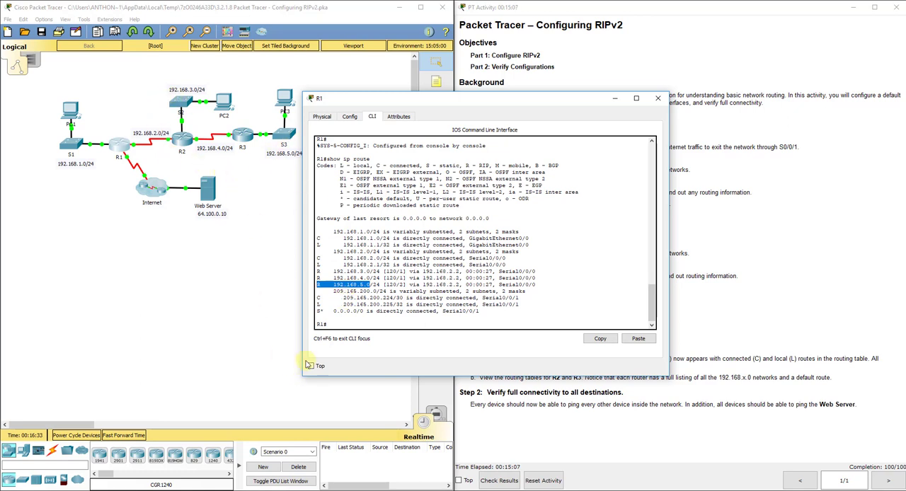
drag(320, 311, 367, 312)
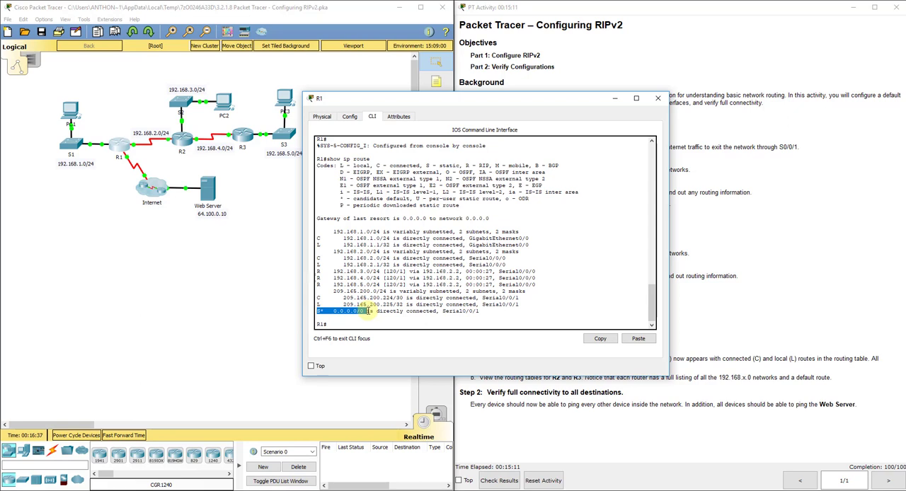
- Compare R1's 0.0.0.0/0 static route entry with the candidate default code in the routing table legend
drag(340, 199, 409, 199)
drag(333, 311, 365, 311)
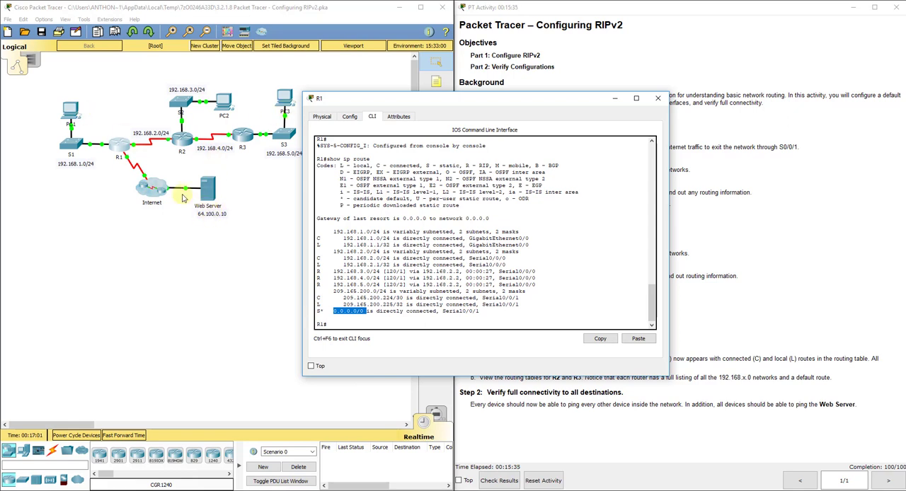
click(361, 324)
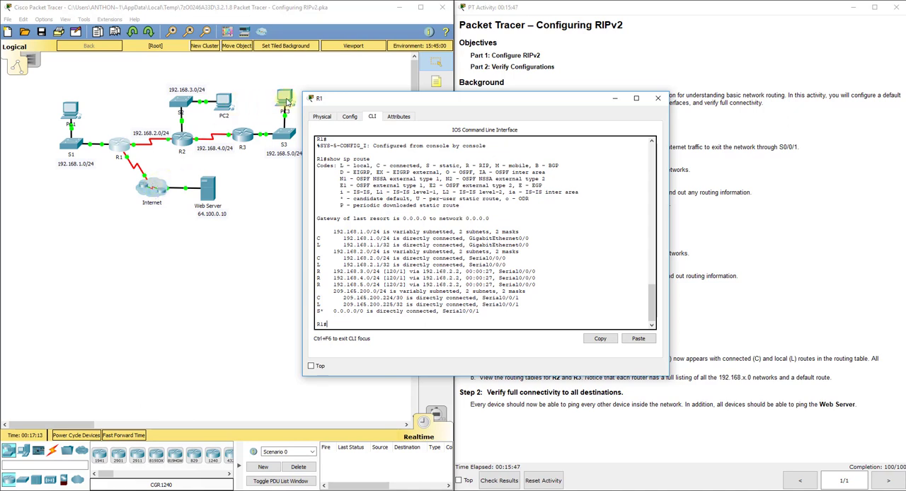
- Open R3's command line and display its IP routing table from configuration mode with do show ip route in a widened window
click(242, 135)
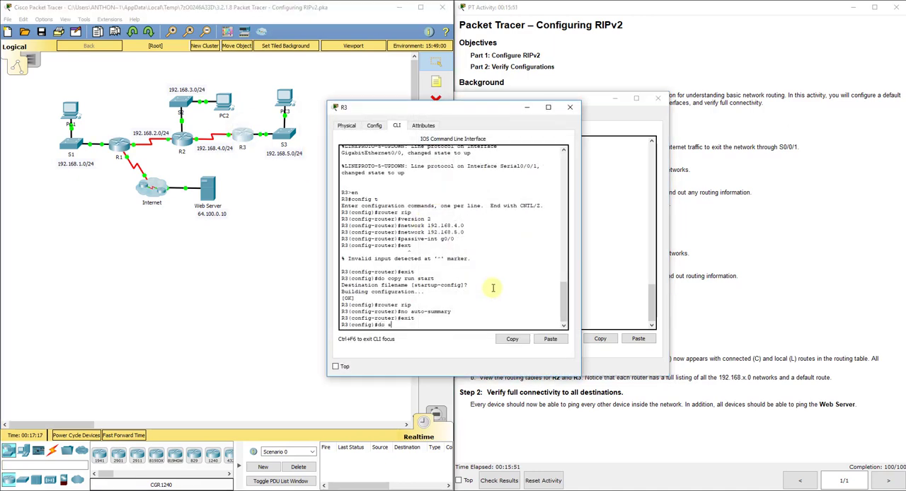
text(do show ip route)
key(Return)
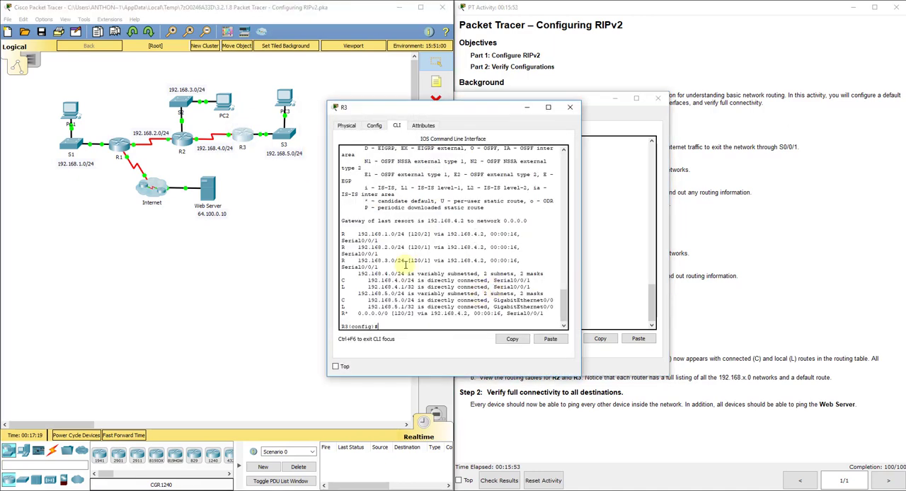
drag(328, 236, 223, 235)
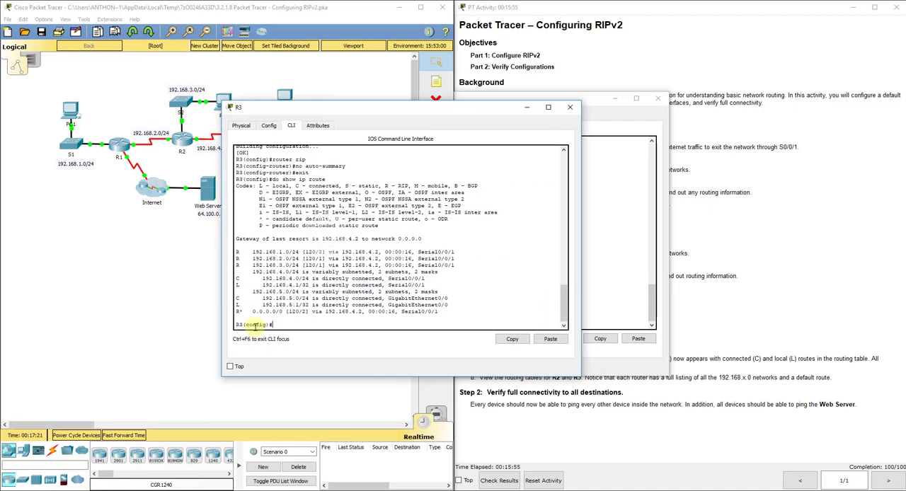
- Compare R3's 0.0.0.0/0 route entry with the candidate default code in the routing table legend
drag(237, 312, 285, 312)
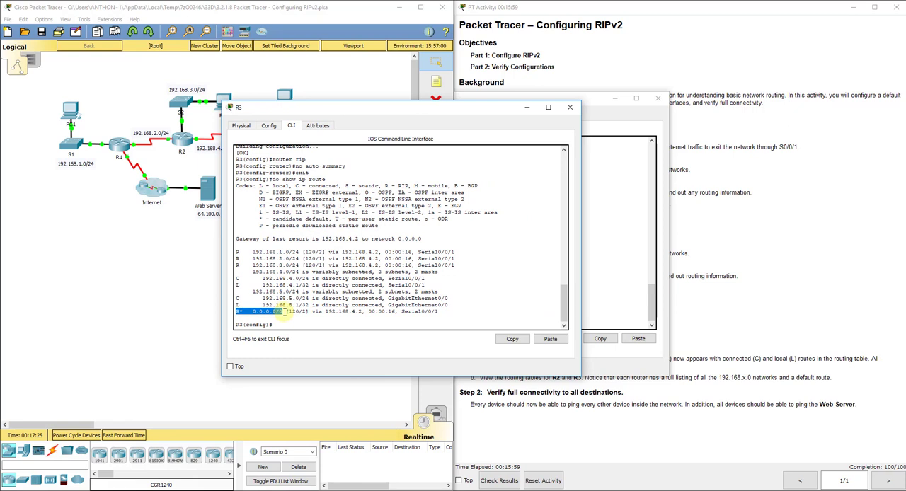
drag(259, 219, 327, 220)
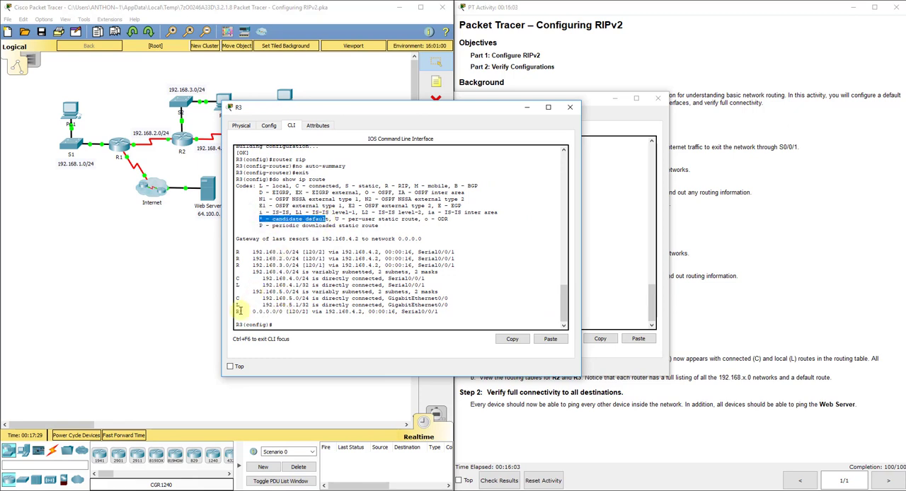
click(237, 312)
drag(237, 312, 283, 313)
click(283, 312)
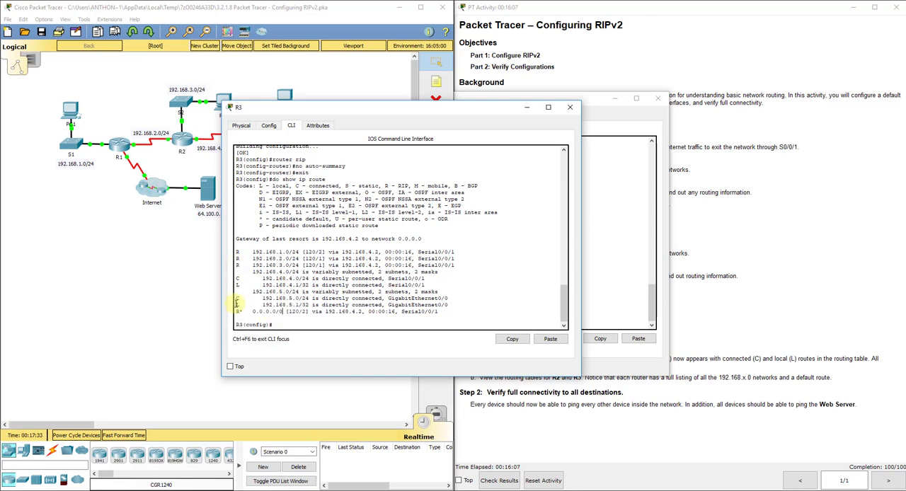
- Examine R3's connected, RIP-learned and default route entries against the uncovered topology, and close R3's window
drag(235, 298, 281, 299)
drag(237, 252, 294, 267)
click(301, 297)
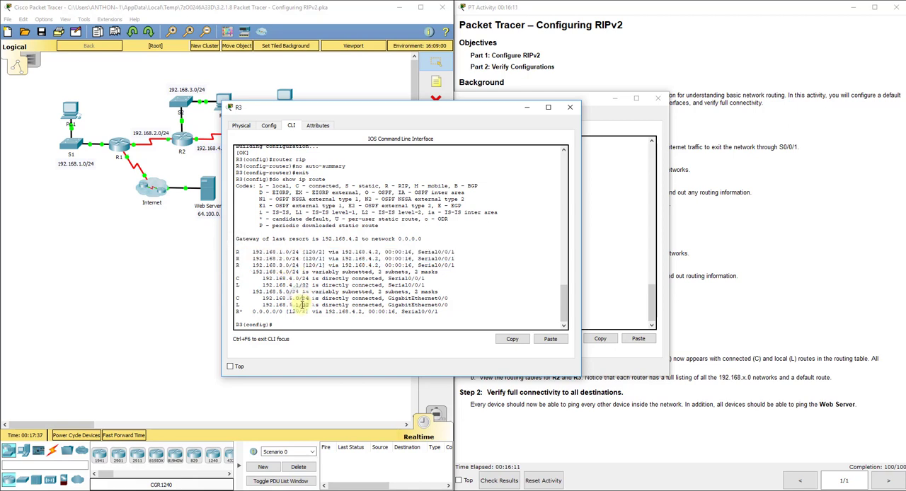
drag(292, 110, 467, 113)
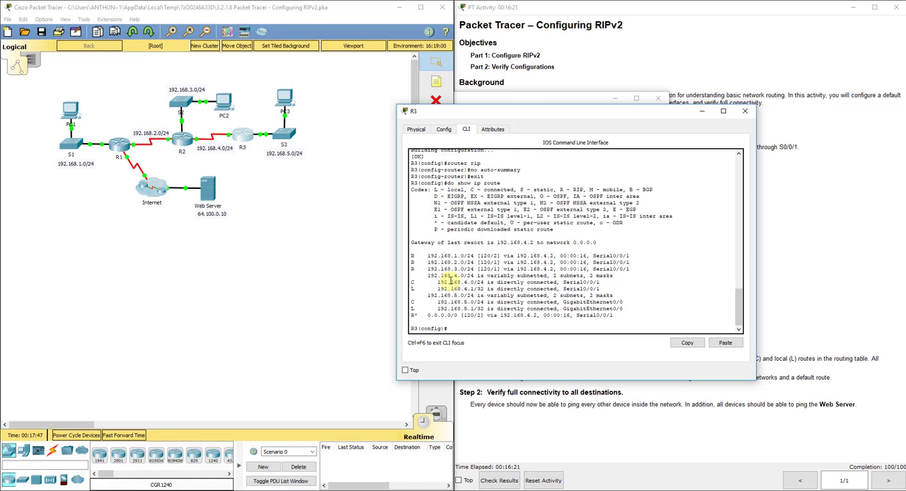
drag(412, 315, 485, 316)
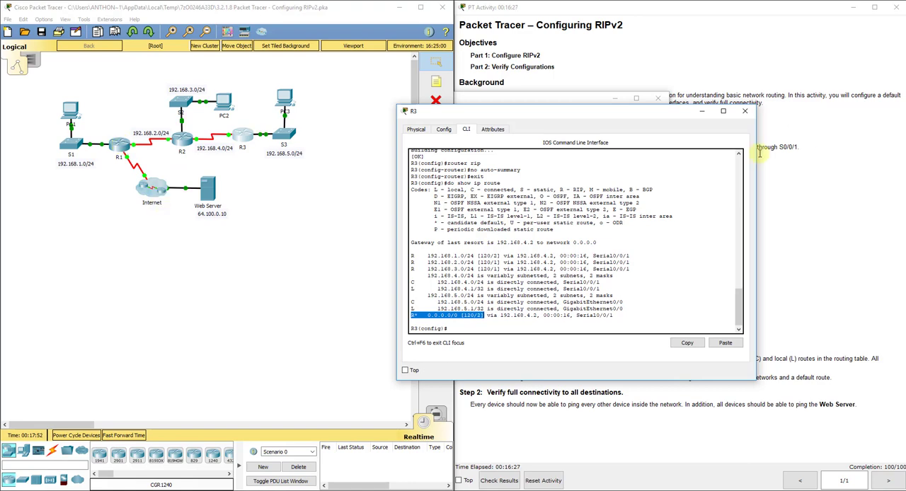
click(745, 112)
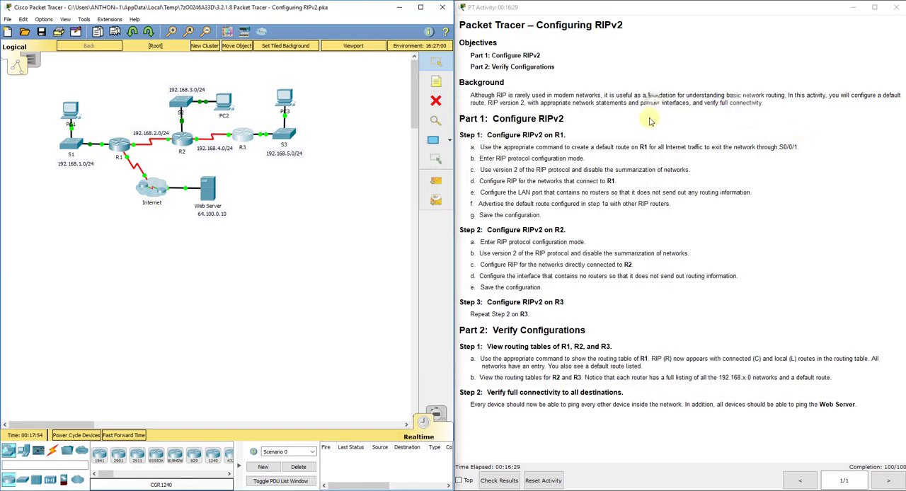
click(268, 191)
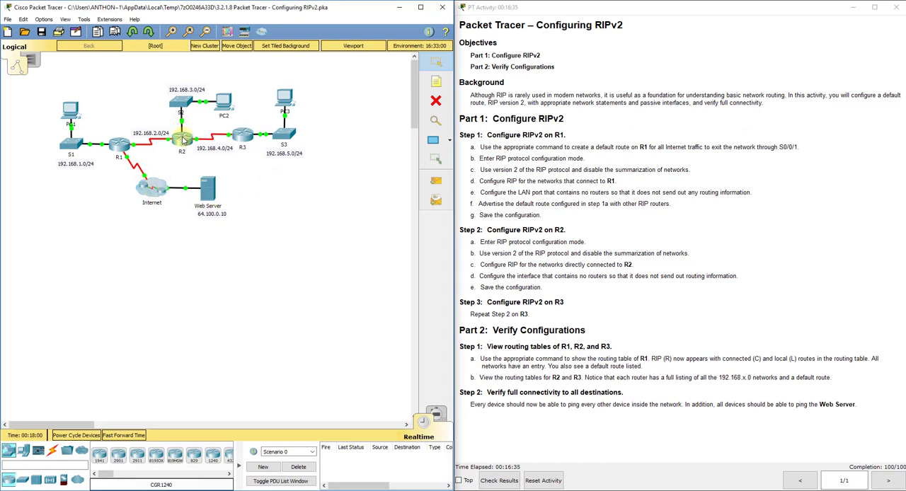
- Open R2's command line in a widened window and display its full IP routing table with do show ip route
click(182, 140)
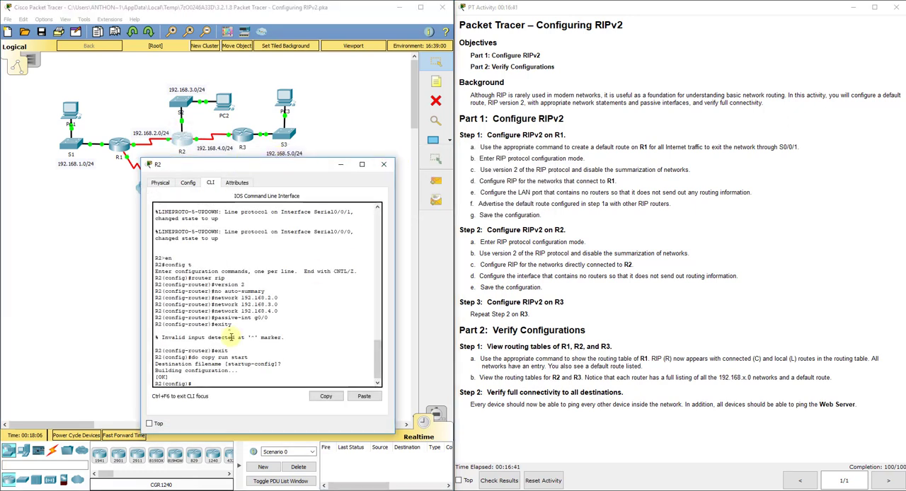
drag(142, 237, 63, 237)
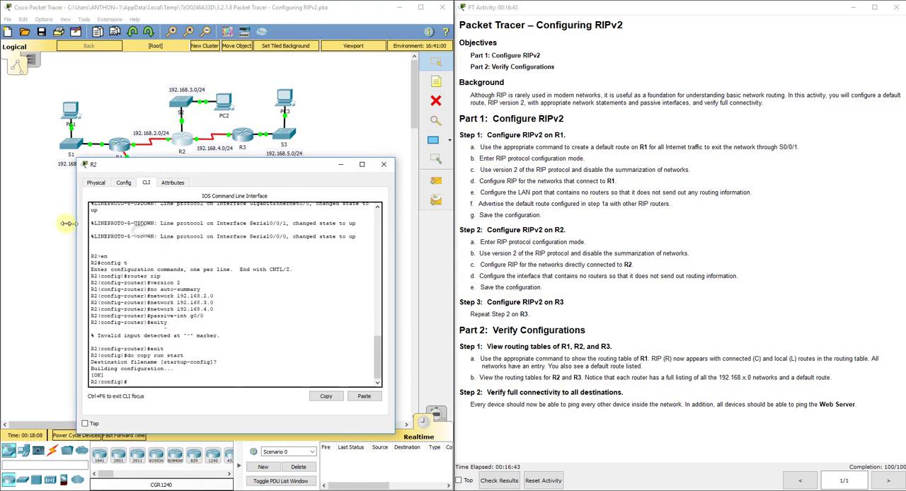
text(do )
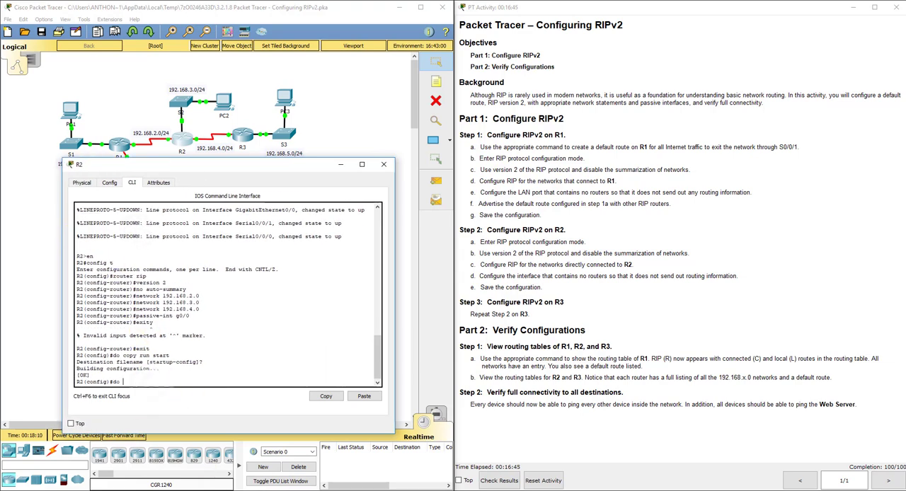
text(show ip route)
key(Return)
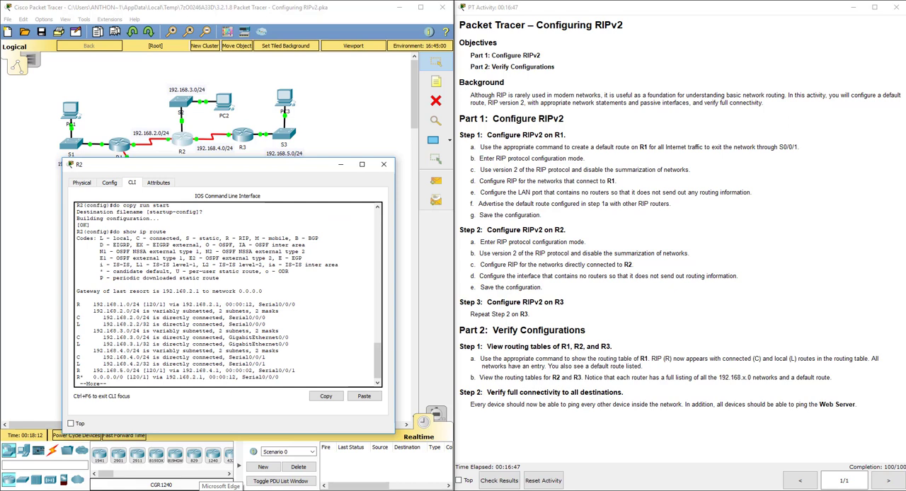
key(space)
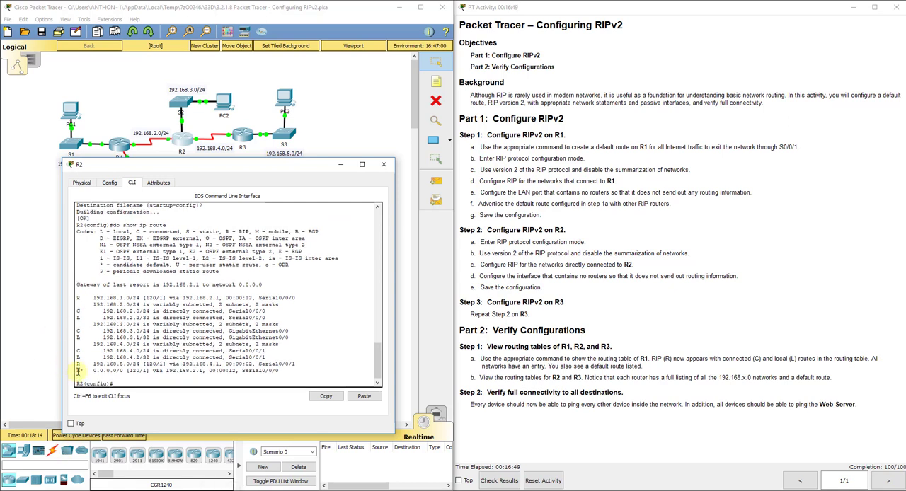
- Examine R2's default route and directly connected network entries, and close R2's window
drag(79, 371, 268, 374)
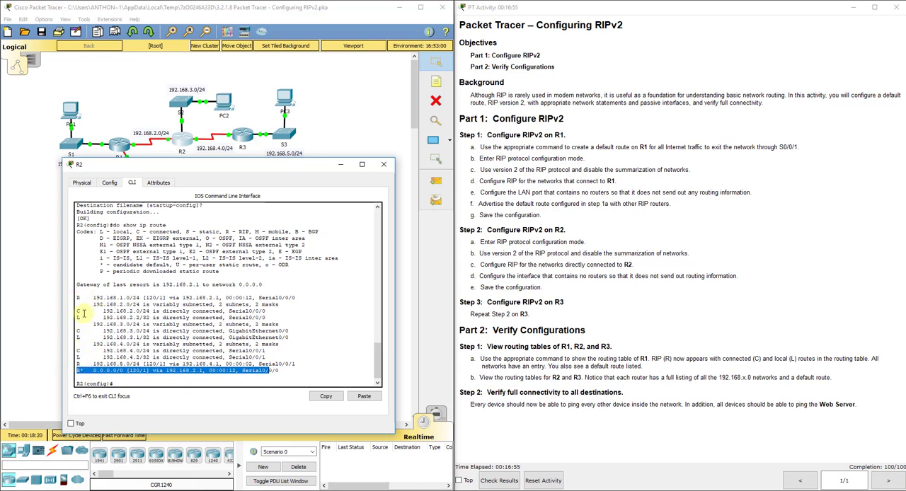
click(79, 329)
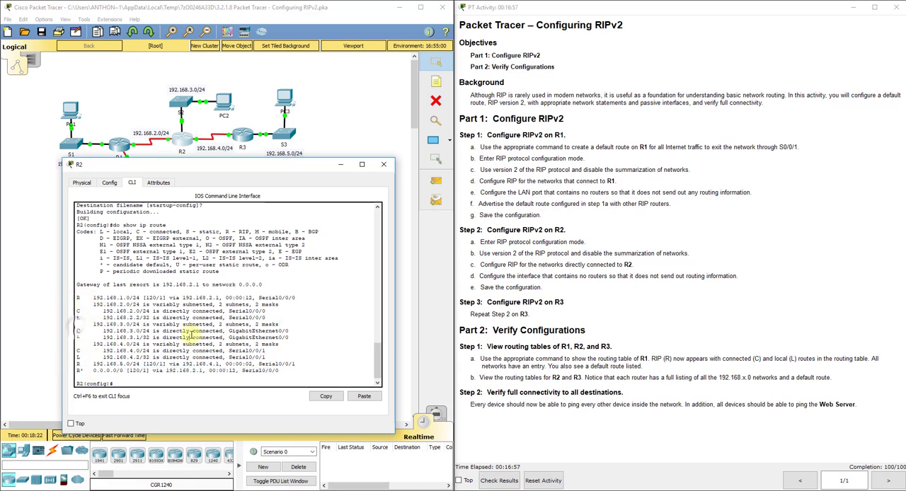
click(386, 165)
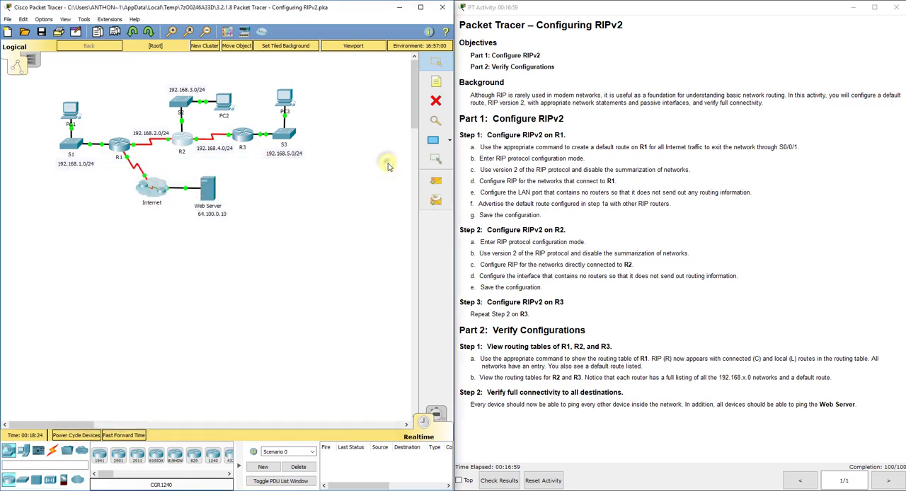